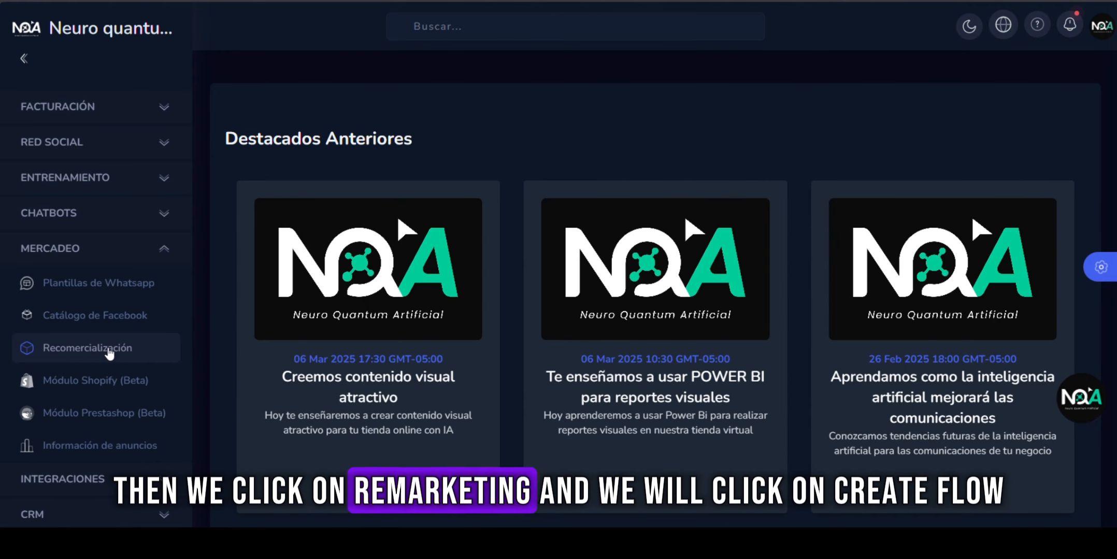
# Create a new Recomercialización flow named CHATBOT and assign the available WhatsApp number as its configuration
pyautogui.click(110, 351)
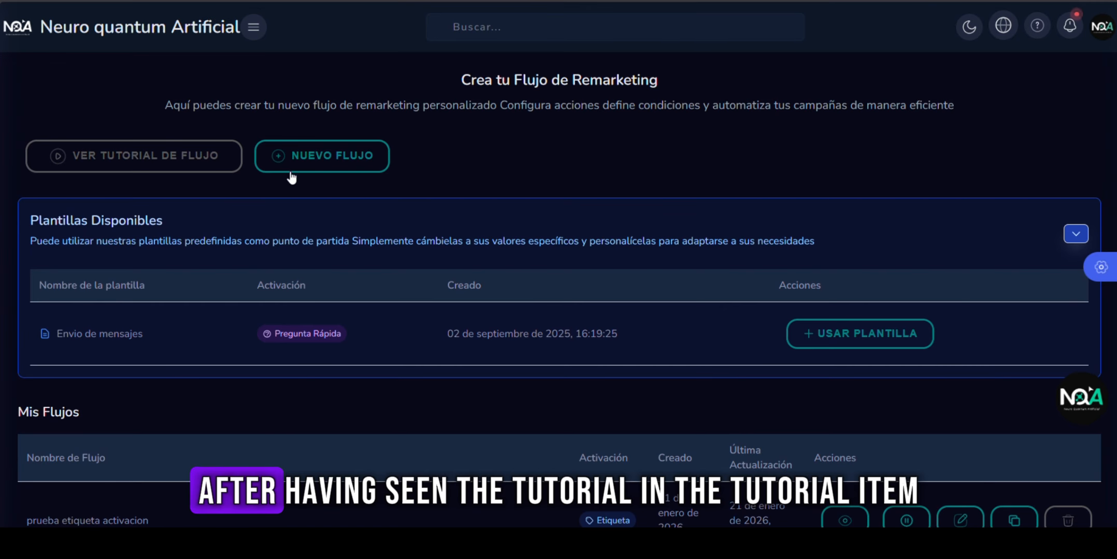
pyautogui.click(290, 163)
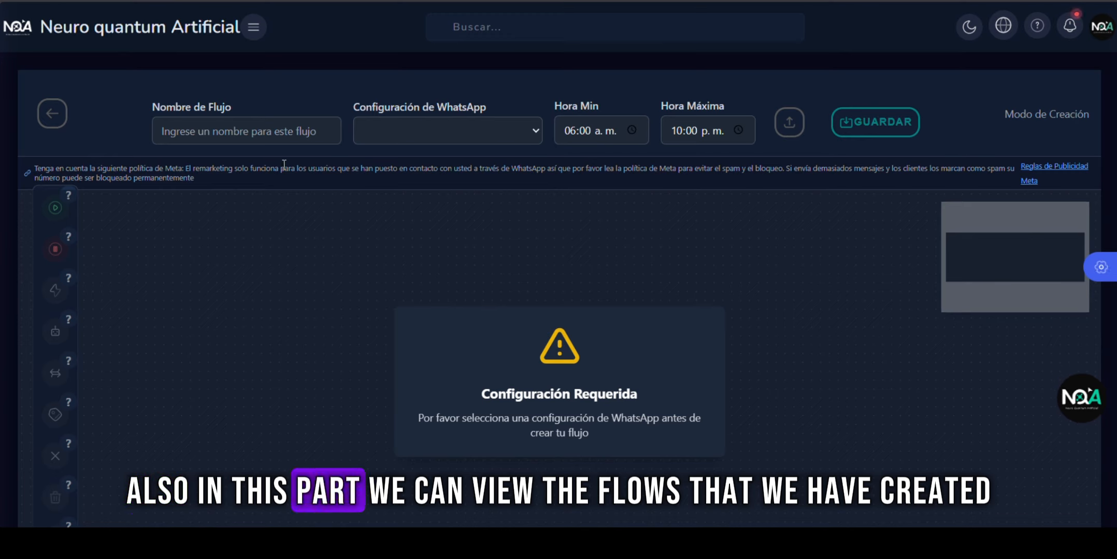
pyautogui.click(171, 136)
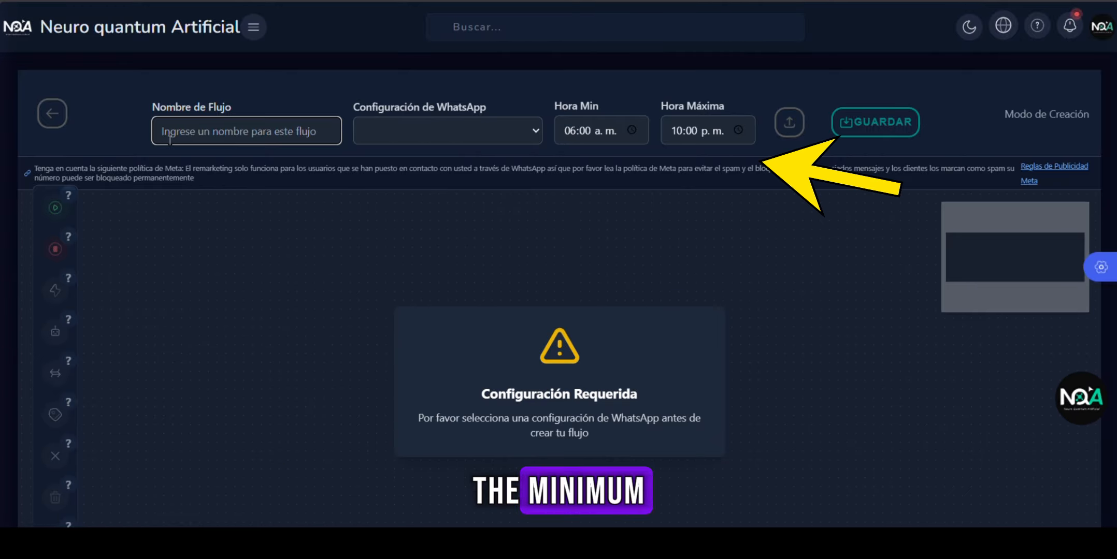
pyautogui.write('CHATBOT')
pyautogui.click(429, 129)
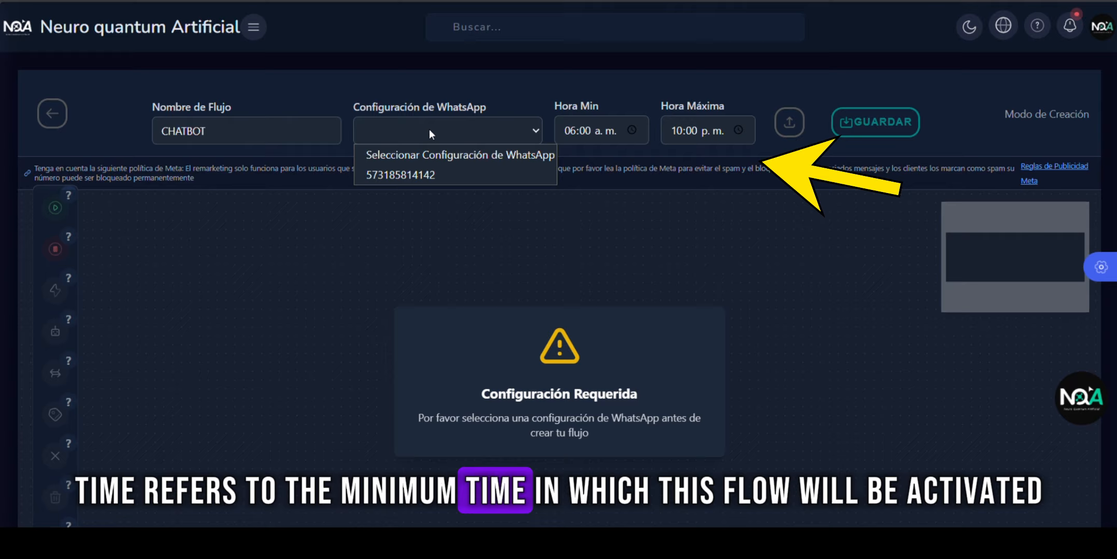
pyautogui.click(416, 175)
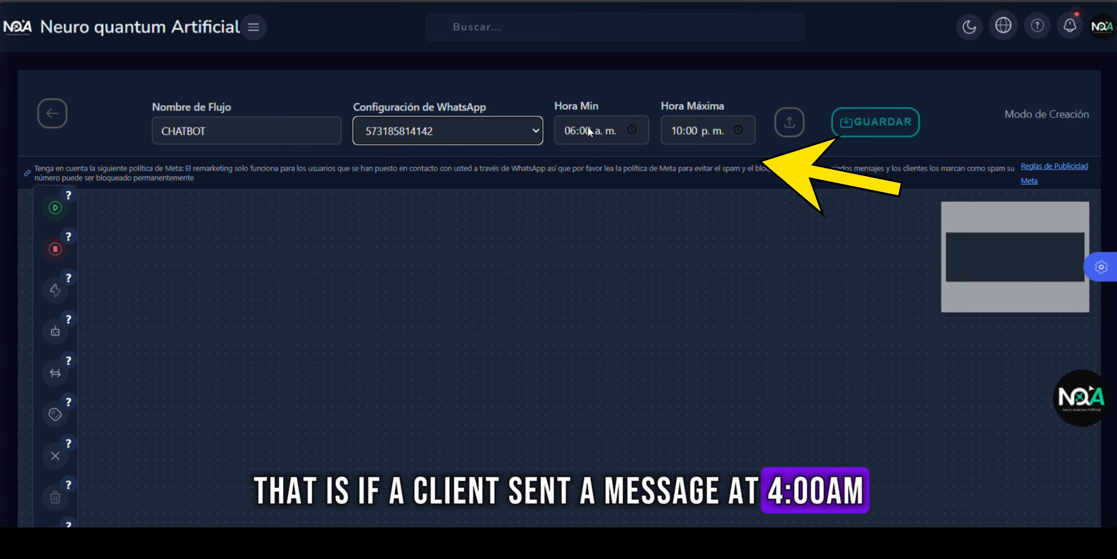
# Examine the flow's Hora Min and Hora Máxima settings and the time choices offered for each
pyautogui.click(588, 126)
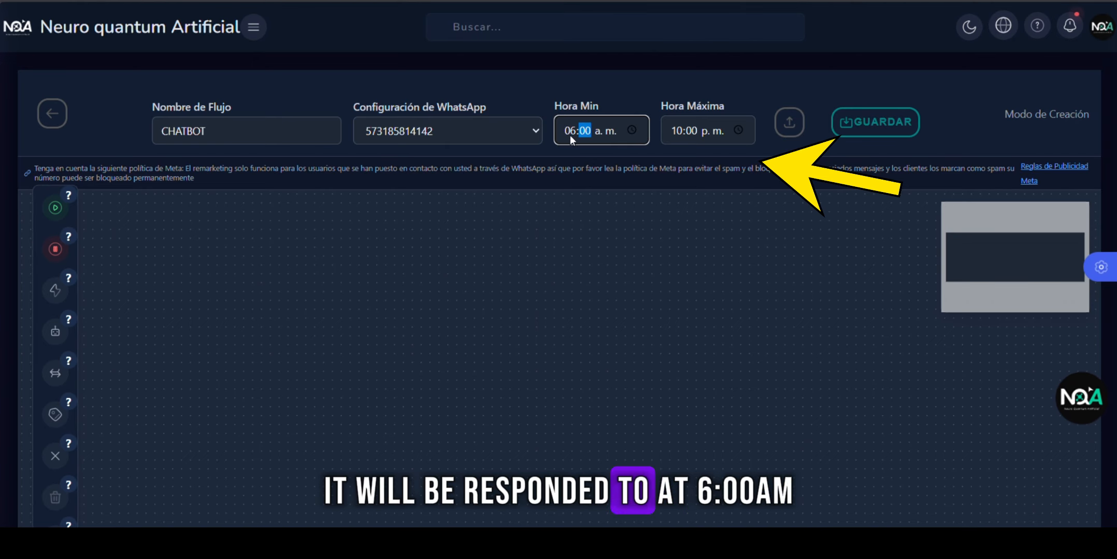
pyautogui.click(632, 129)
pyautogui.scroll(-3, 618, 249)
pyautogui.scroll(3, 618, 228)
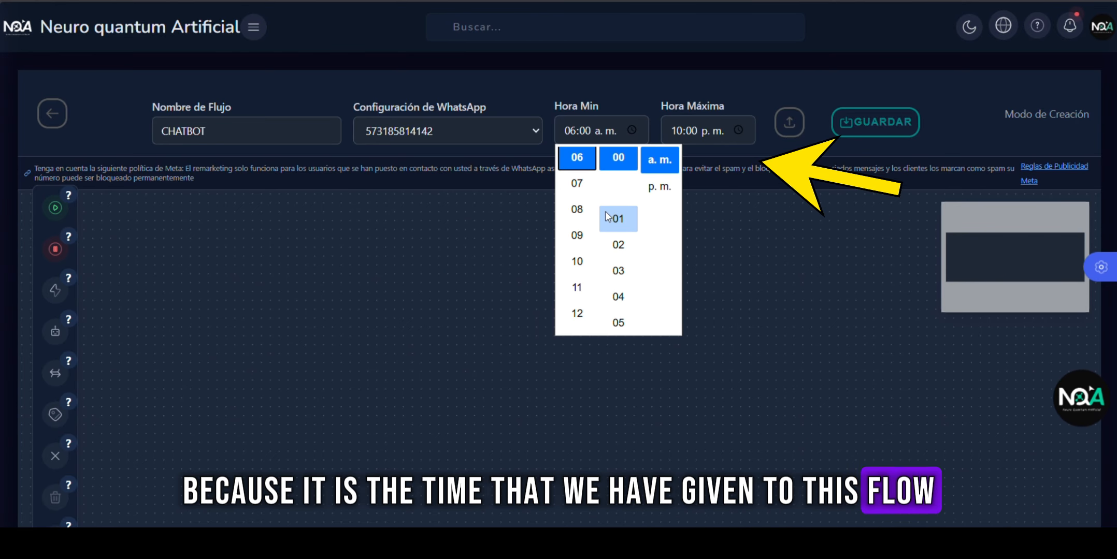
pyautogui.scroll(-8, 618, 228)
pyautogui.click(591, 148)
pyautogui.scroll(-3, 590, 143)
pyautogui.scroll(3, 593, 144)
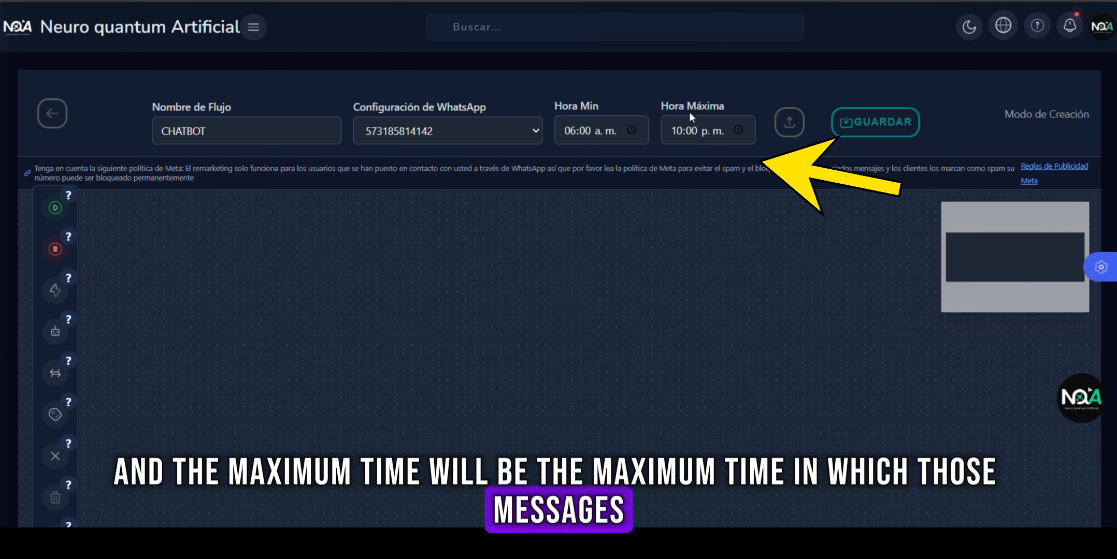
pyautogui.moveTo(554, 99); pyautogui.dragTo(622, 145)
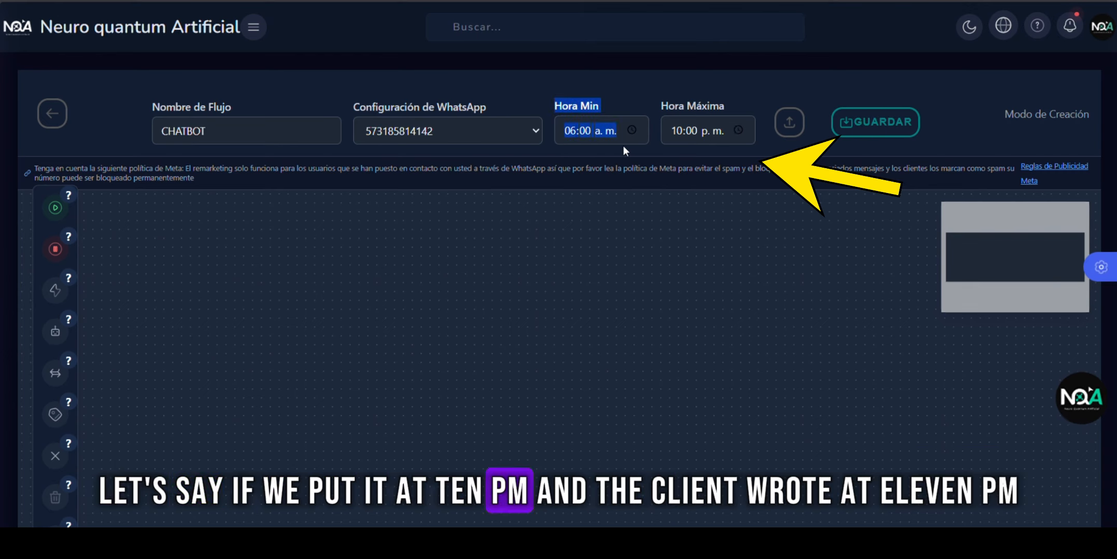
pyautogui.click(657, 118)
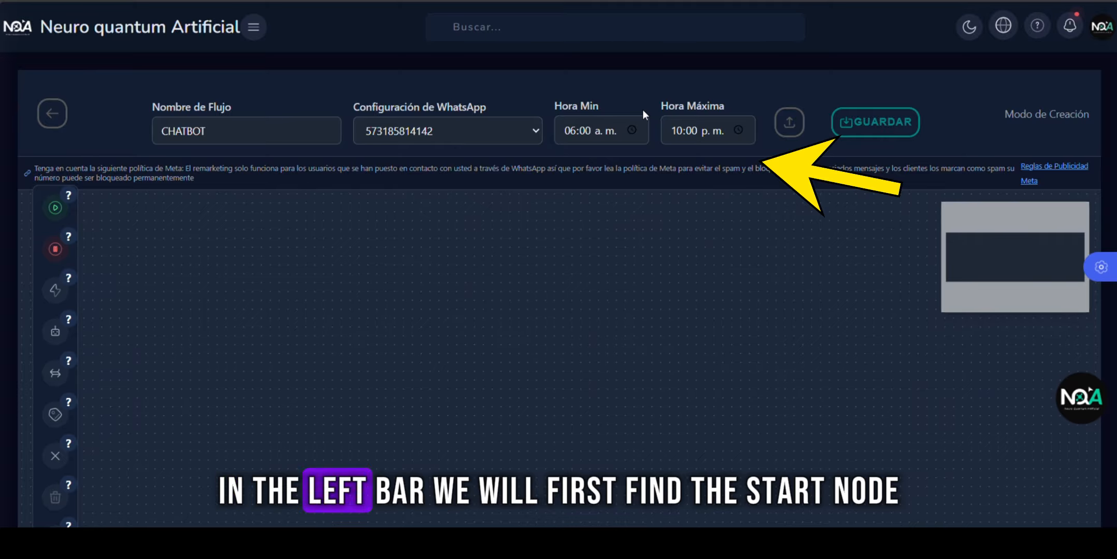
pyautogui.click(695, 133)
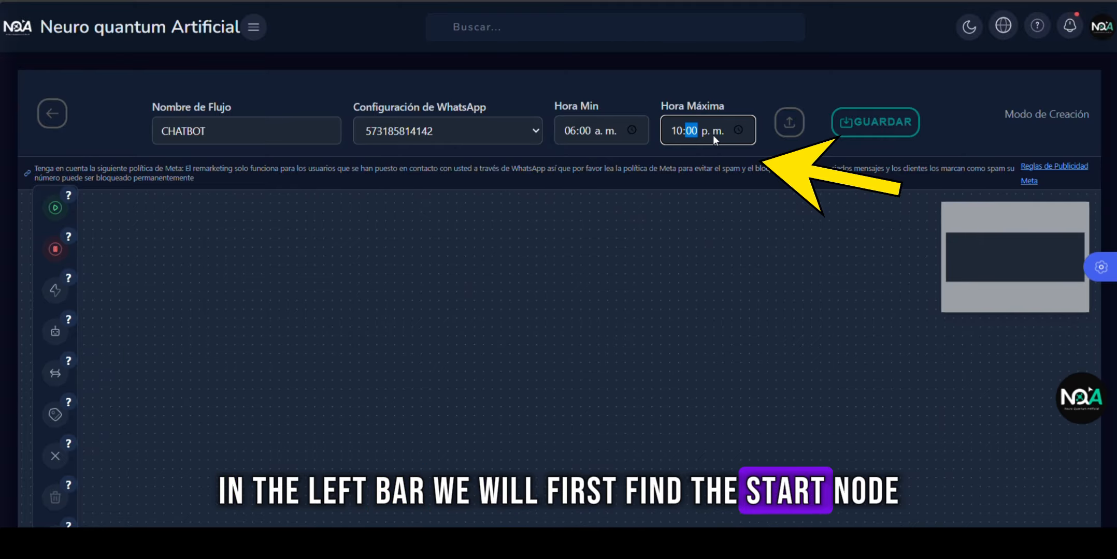
pyautogui.click(739, 131)
pyautogui.click(740, 131)
pyautogui.click(738, 130)
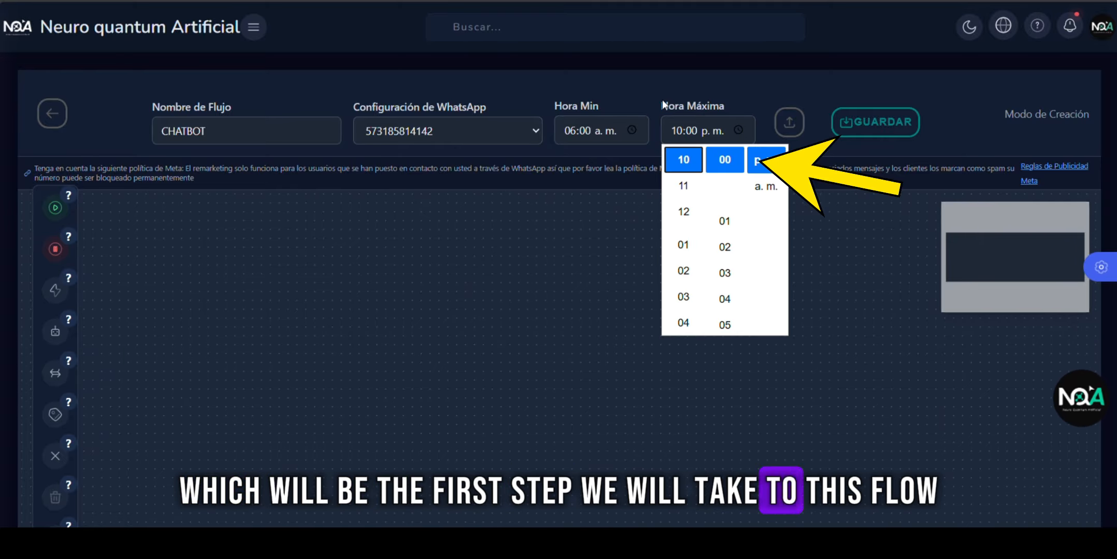
pyautogui.moveTo(662, 103); pyautogui.dragTo(710, 141)
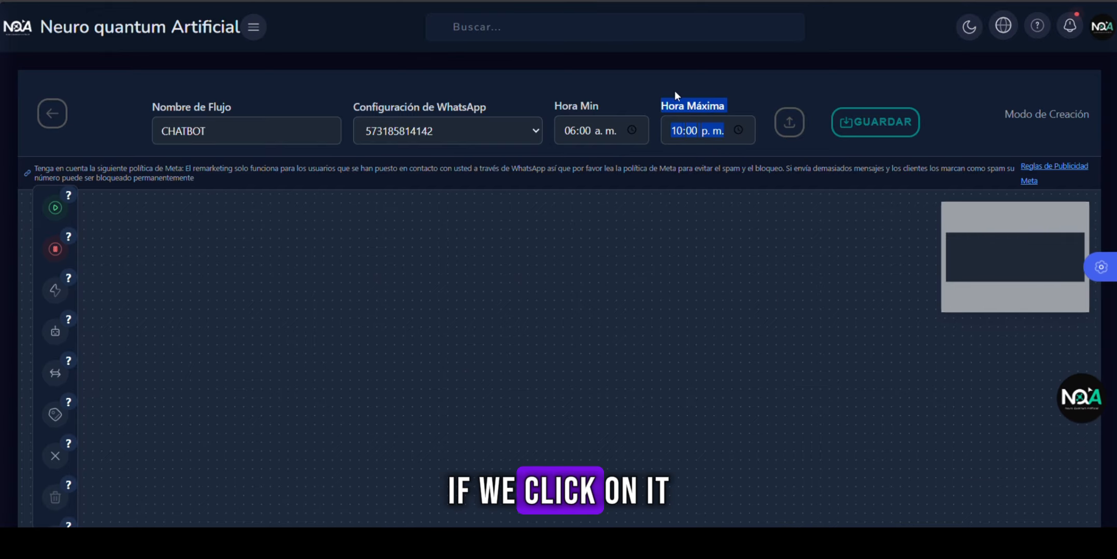
# Add the start node Iniciar to the flow, reposition it on the canvas, and remove it
pyautogui.click(62, 203)
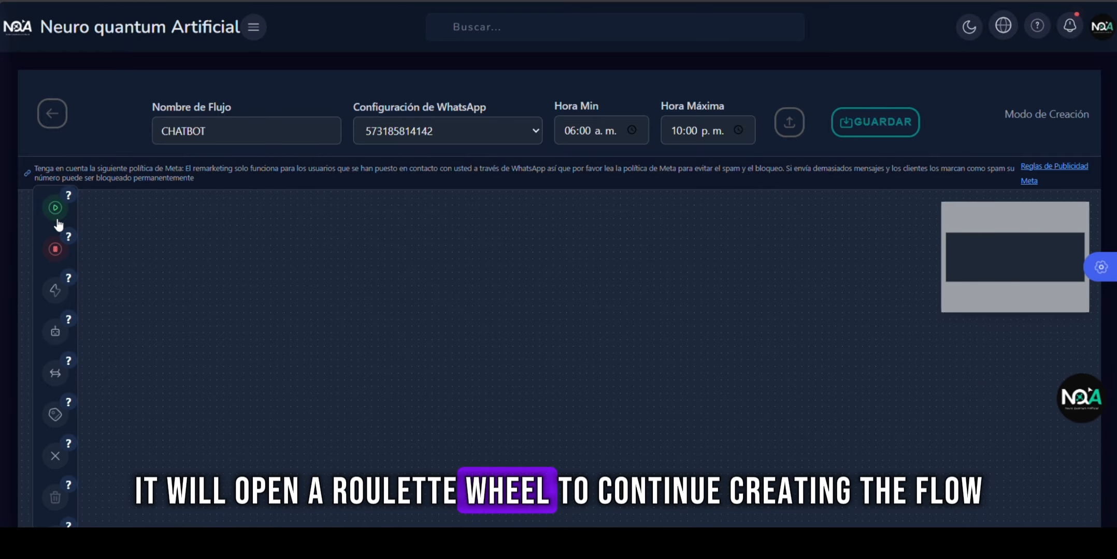
pyautogui.click(56, 207)
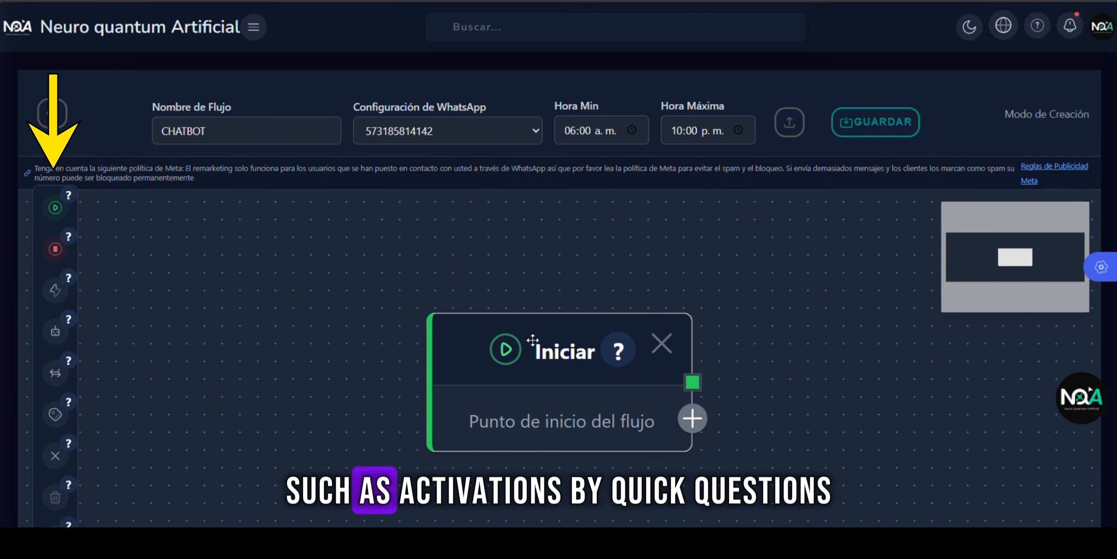
pyautogui.moveTo(532, 345); pyautogui.dragTo(376, 233)
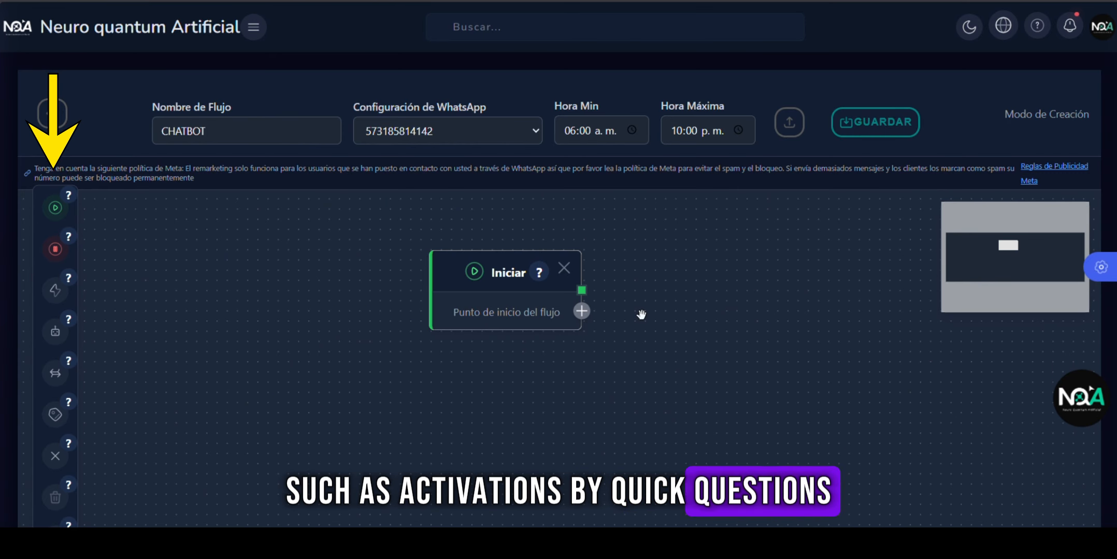
pyautogui.scroll(-3, 641, 315)
pyautogui.scroll(-2, 641, 315)
pyautogui.click(596, 313)
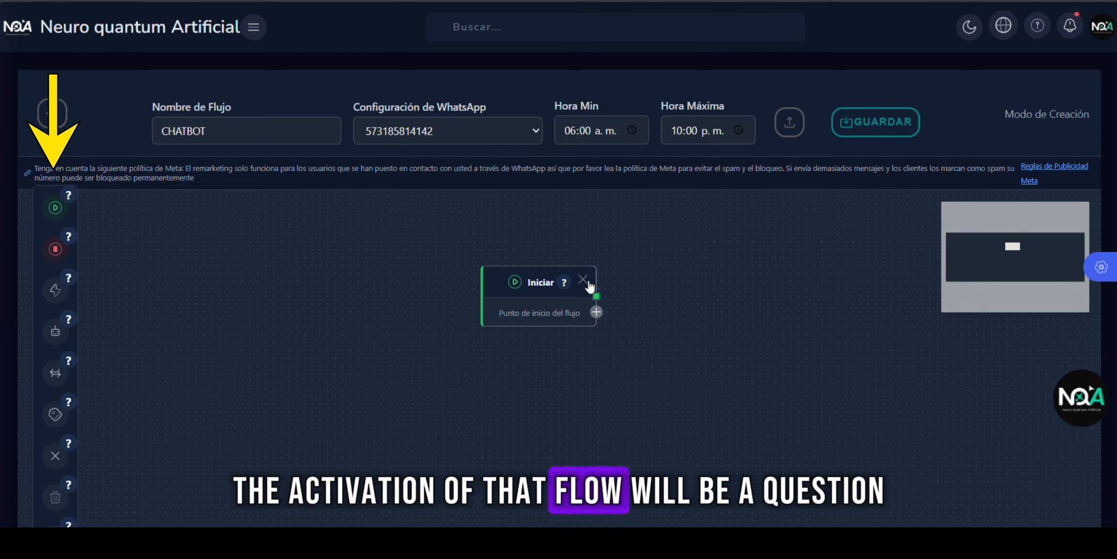
pyautogui.click(583, 281)
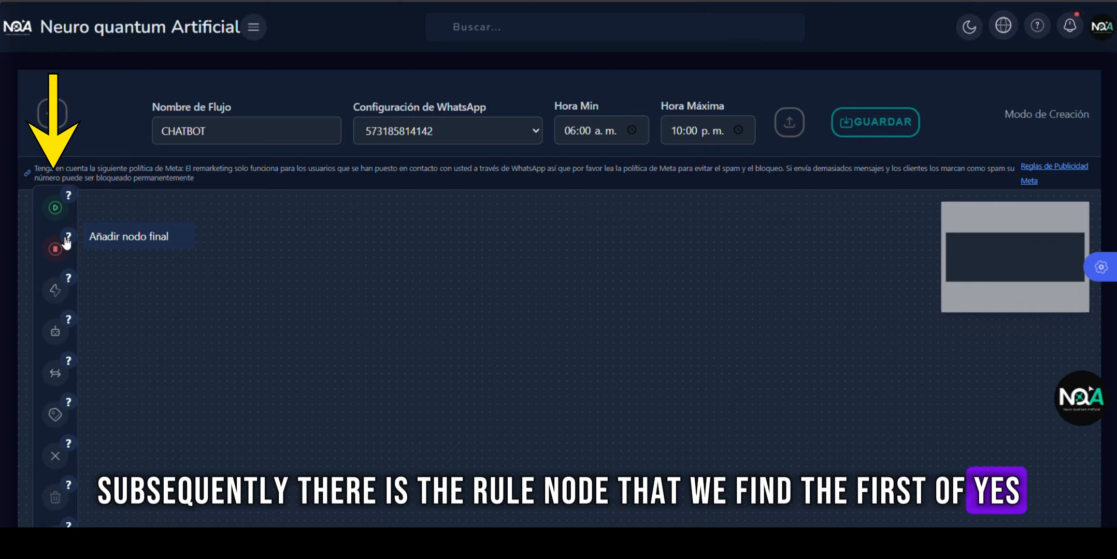
# Try out a Fin node and an Agentes node on the canvas, removing each one
pyautogui.moveTo(67, 242); pyautogui.dragTo(429, 347)
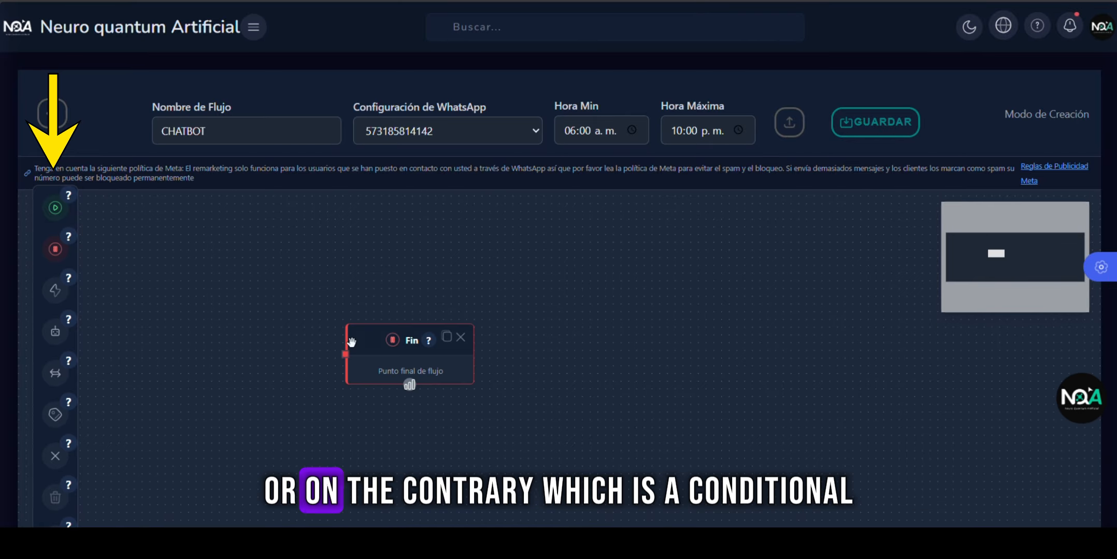
pyautogui.click(461, 337)
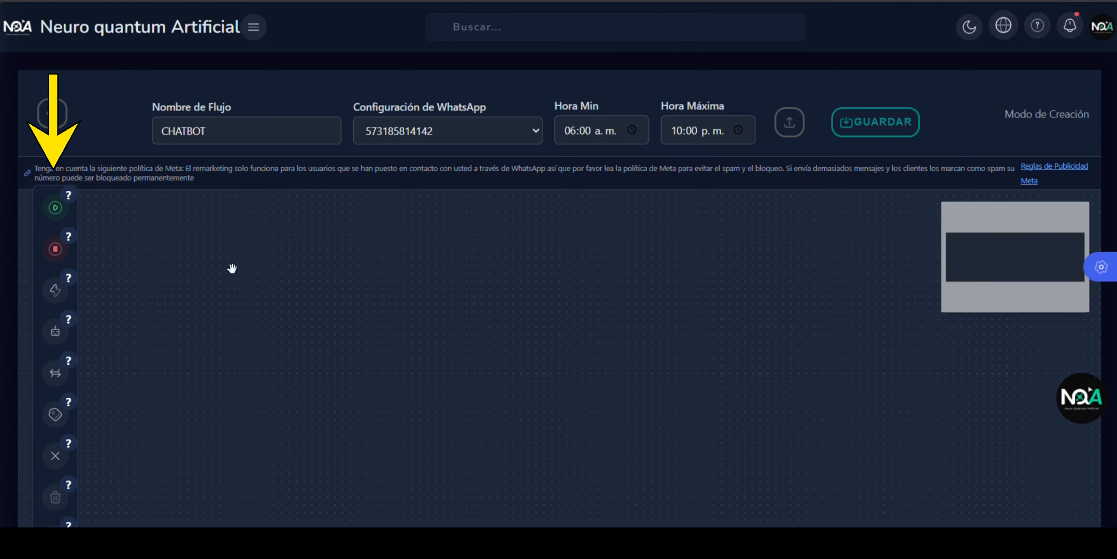
pyautogui.moveTo(54, 304); pyautogui.dragTo(435, 242)
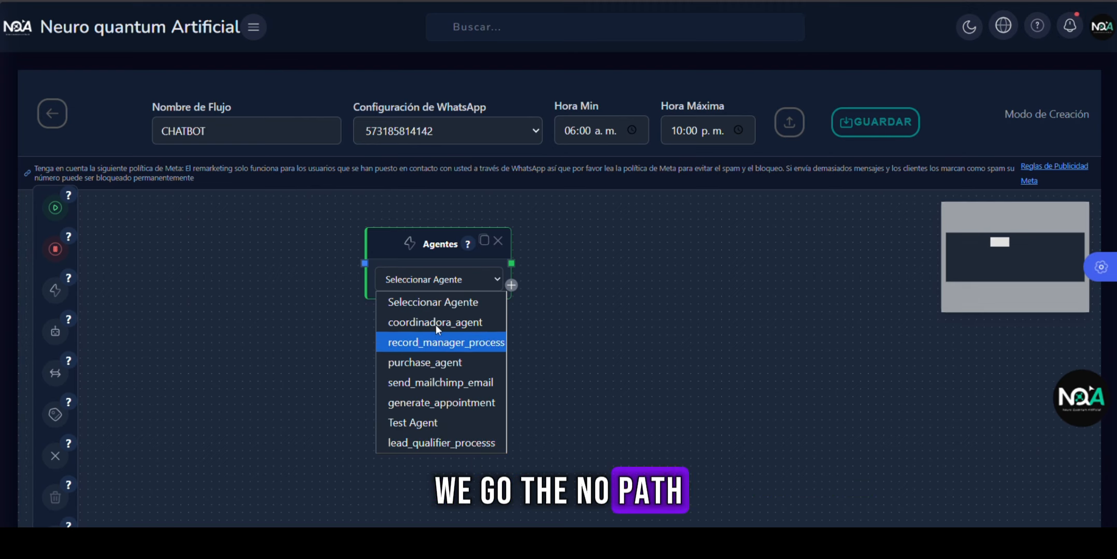
pyautogui.click(497, 244)
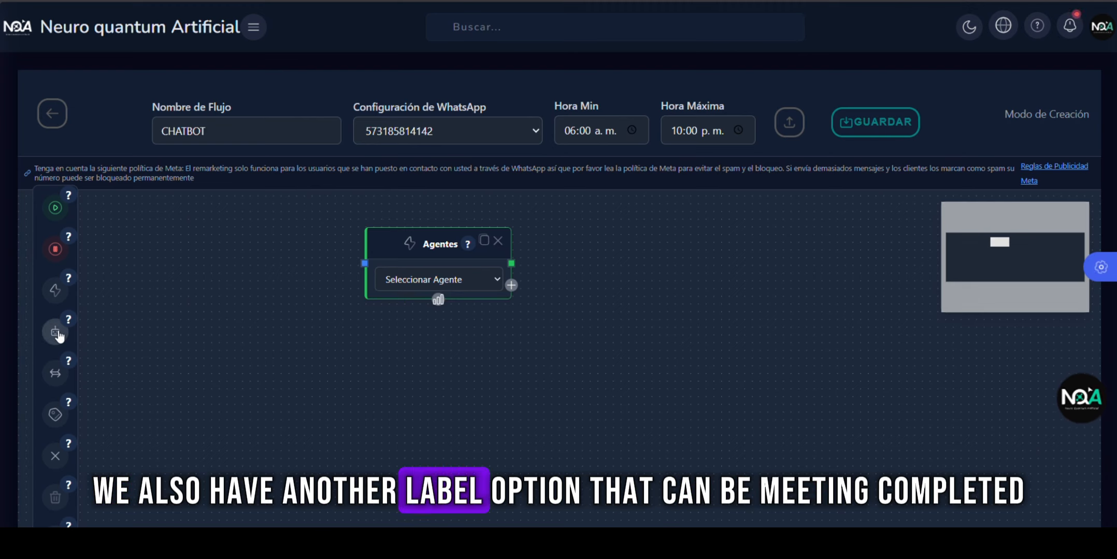
pyautogui.click(498, 242)
# Add a Si/De lo contrario node with the condition Ha tenido esta etiqueta and open its label choices
pyautogui.scroll(-3, 259, 311)
pyautogui.moveTo(55, 258)
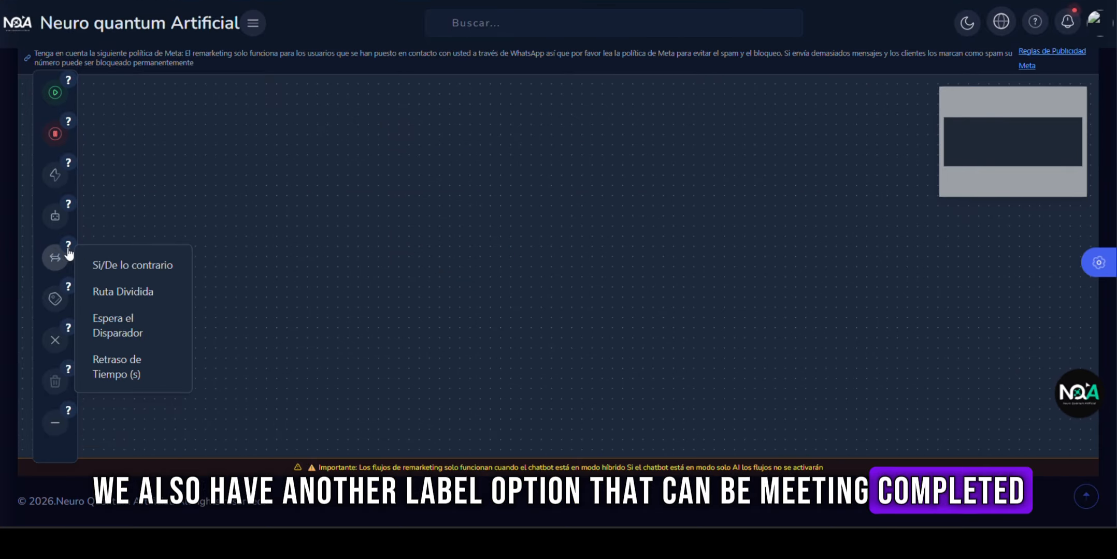
pyautogui.click(107, 257)
pyautogui.moveTo(300, 323); pyautogui.dragTo(450, 184)
pyautogui.click(515, 226)
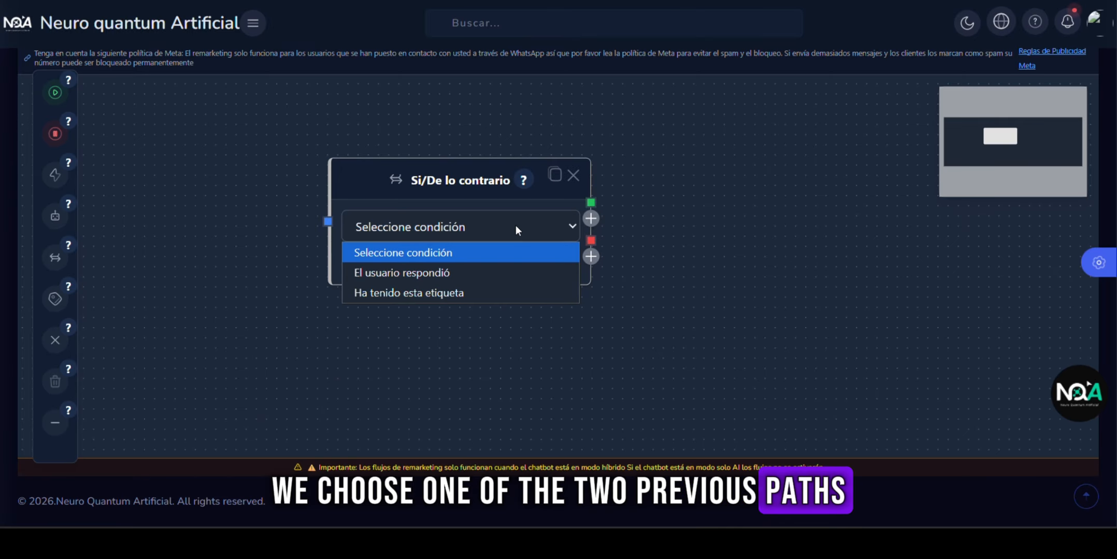
pyautogui.click(484, 273)
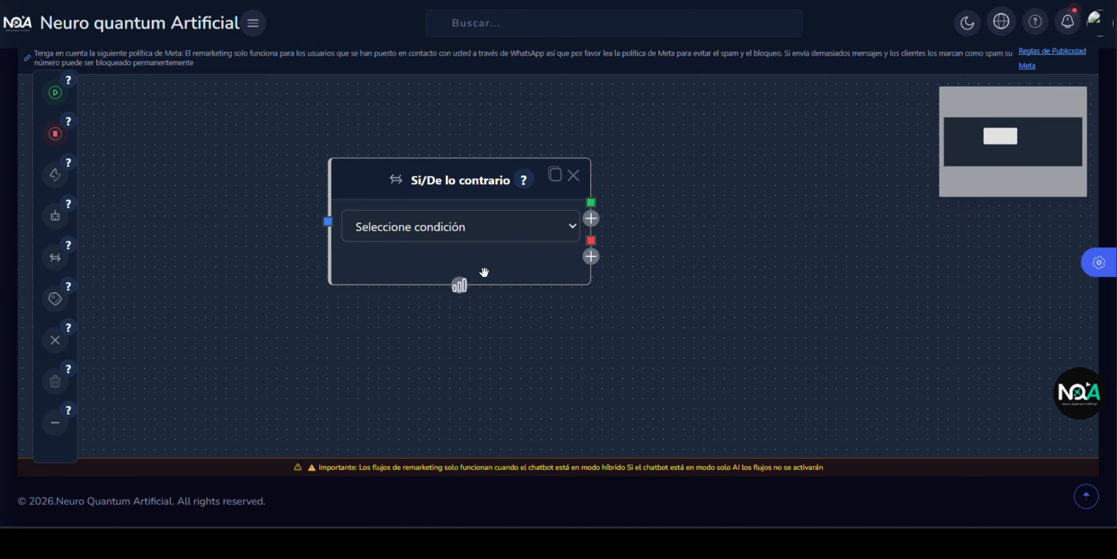
pyautogui.click(499, 226)
pyautogui.click(466, 293)
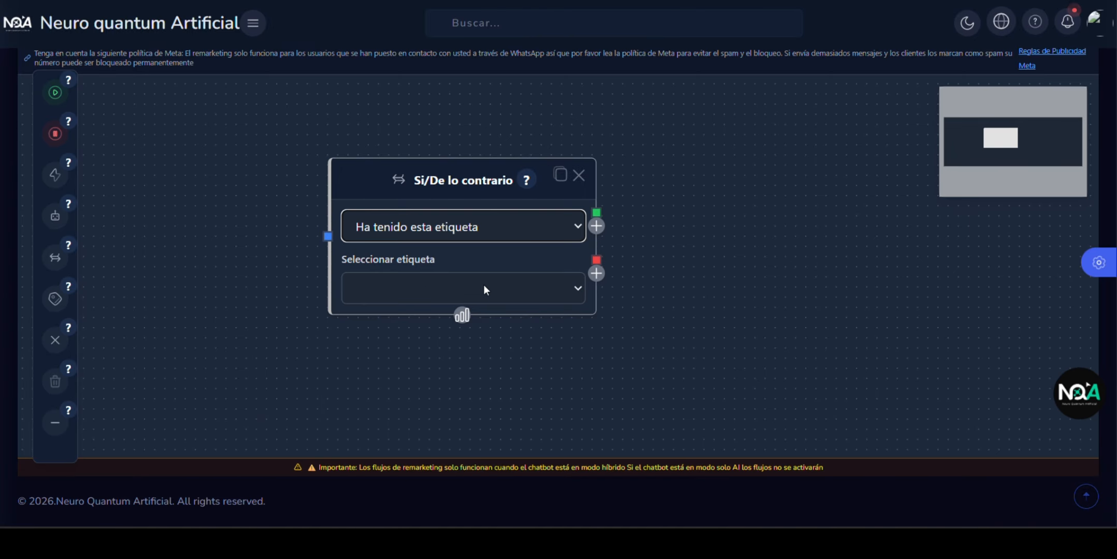
pyautogui.click(484, 286)
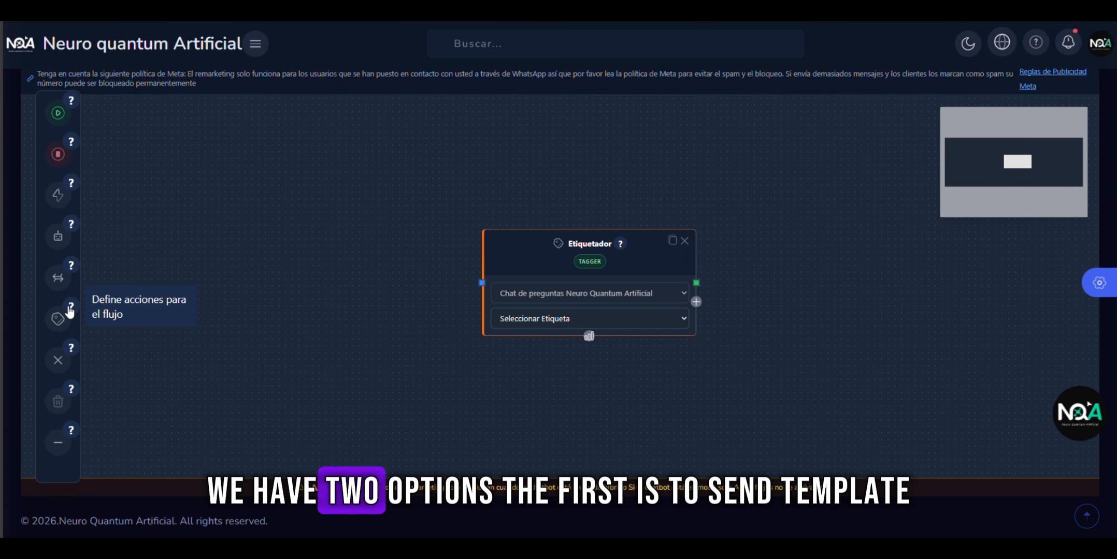
# Select the label Reunión completada (Prioridad: 10) in the Etiquetador node and remove the node from the canvas
pyautogui.click(541, 319)
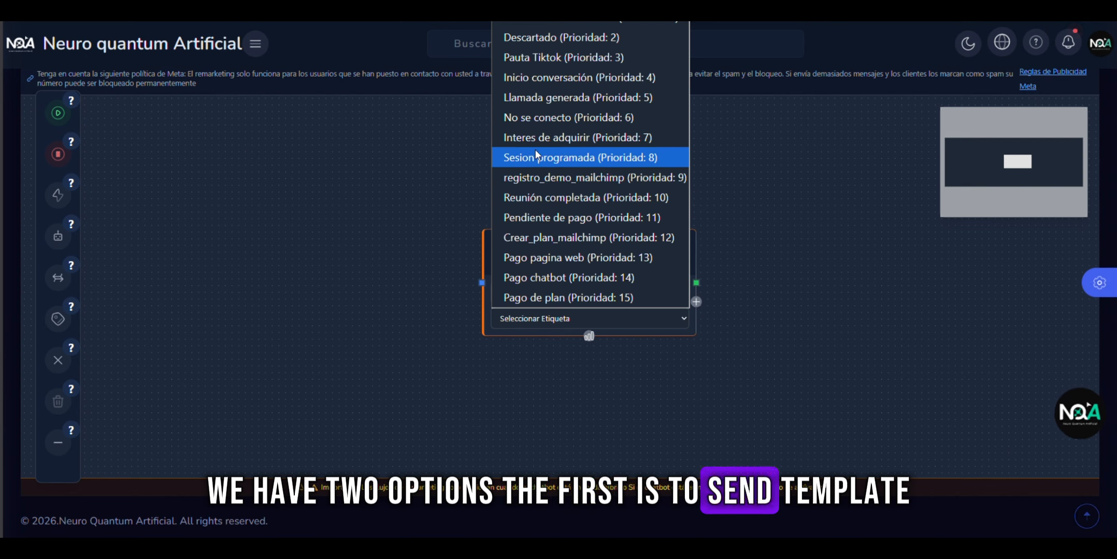
pyautogui.click(622, 195)
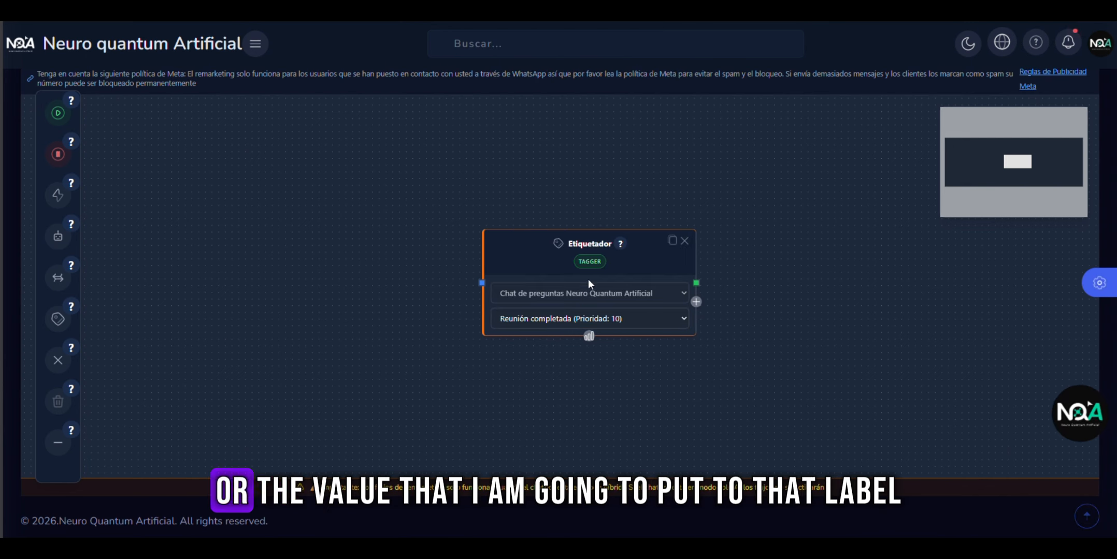
pyautogui.click(684, 241)
# Add an Enviar Correo action node and place it in the upper-left area of the canvas
pyautogui.click(59, 330)
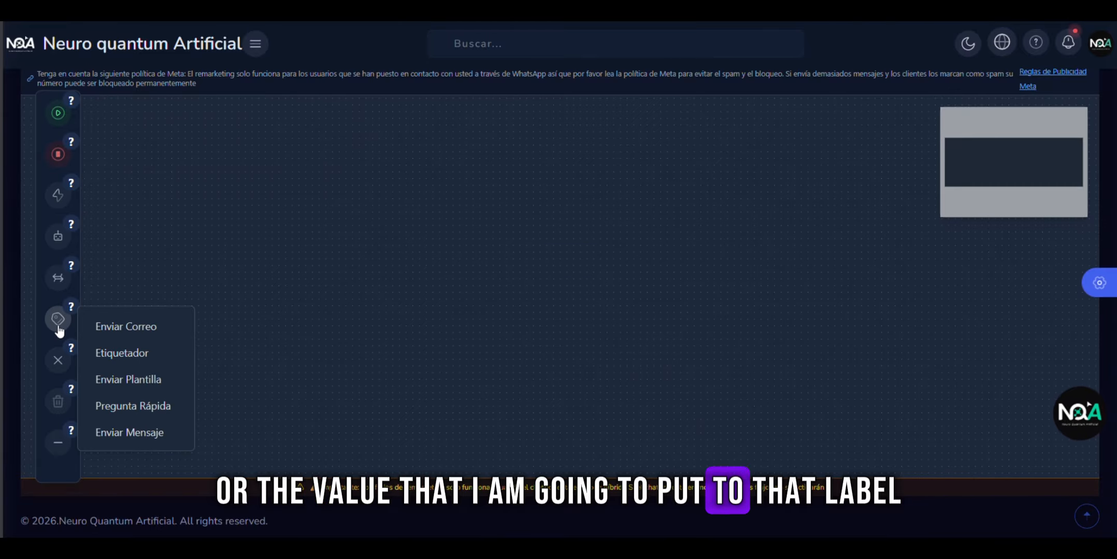
pyautogui.click(180, 330)
pyautogui.moveTo(622, 203); pyautogui.dragTo(270, 204)
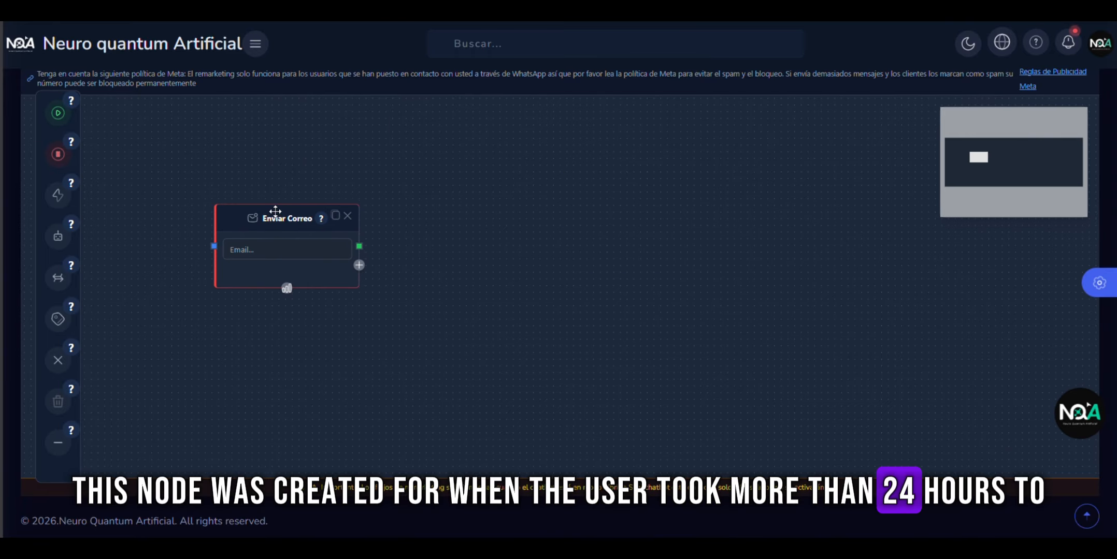
# Add an Enviar Plantilla node beside the Enviar Correo node and browse its available WhatsApp templates
pyautogui.click(58, 319)
pyautogui.click(161, 380)
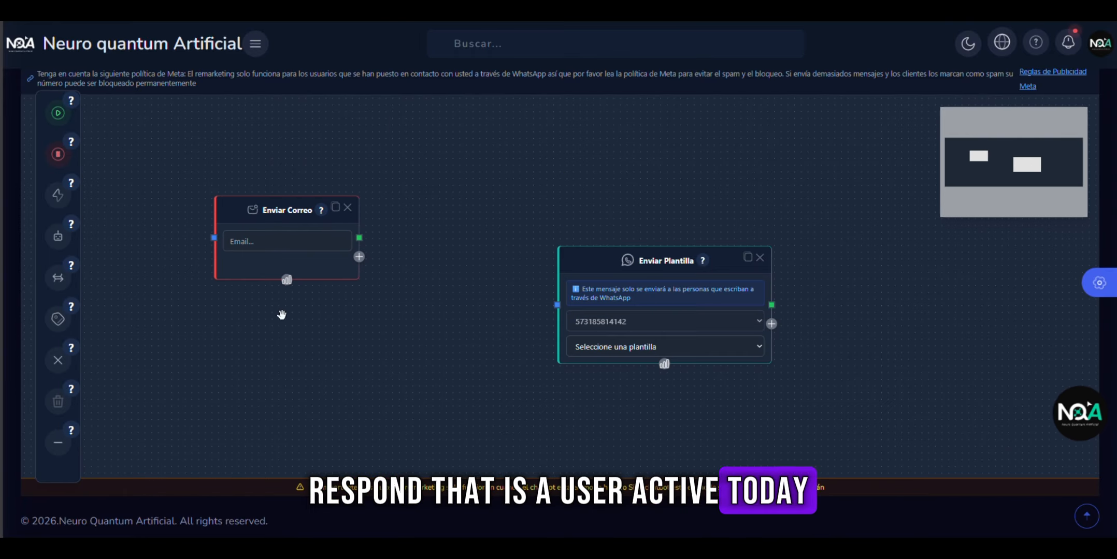
pyautogui.moveTo(589, 261); pyautogui.dragTo(421, 224)
pyautogui.click(462, 312)
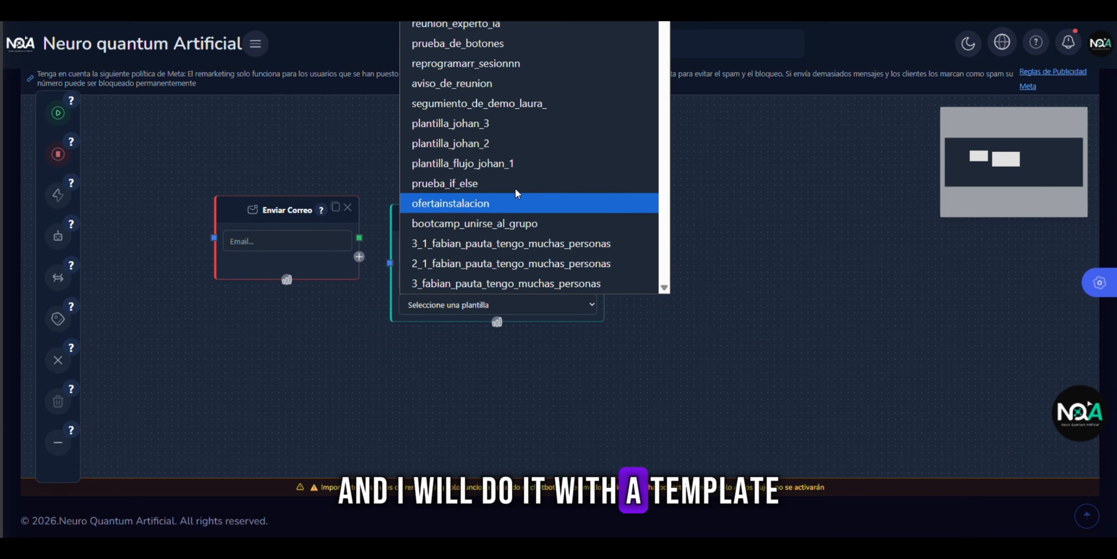
pyautogui.scroll(-3, 563, 123)
pyautogui.scroll(-5, 563, 117)
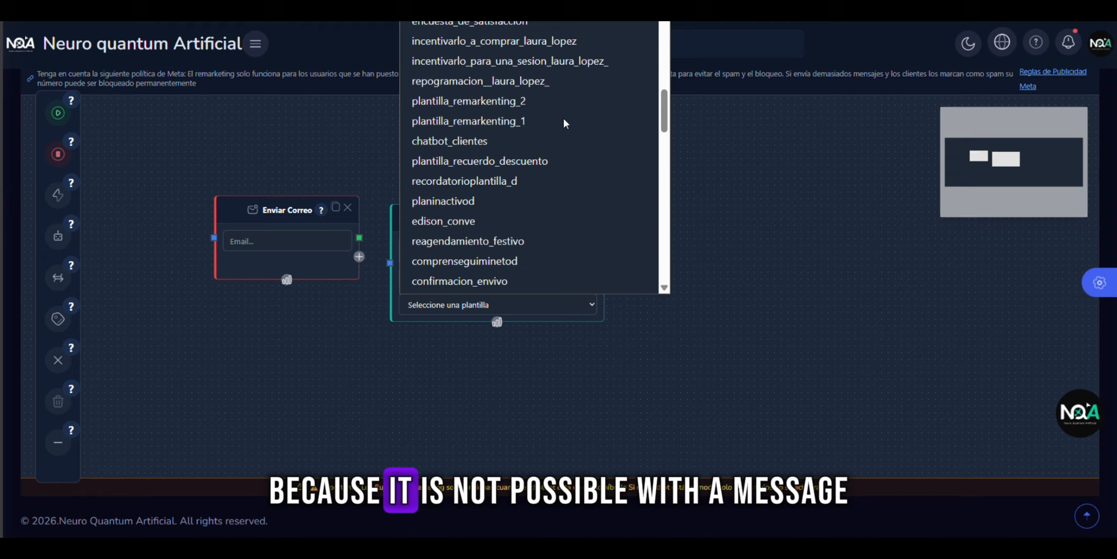
pyautogui.click(357, 317)
# Add a Pregunta Rápida action node and place it beyond the Enviar Plantilla node, clear of the other nodes
pyautogui.click(57, 319)
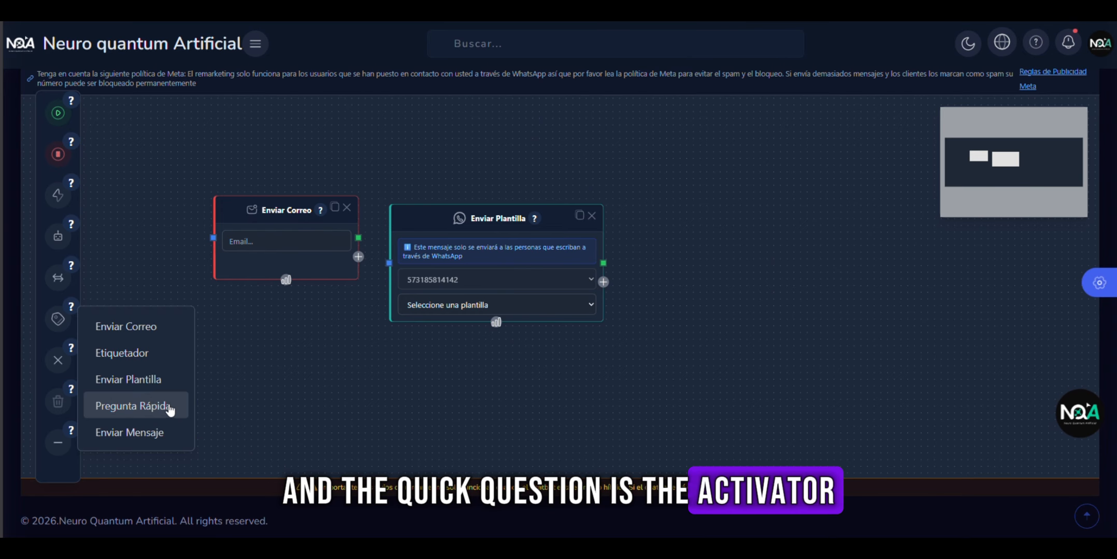
pyautogui.click(170, 410)
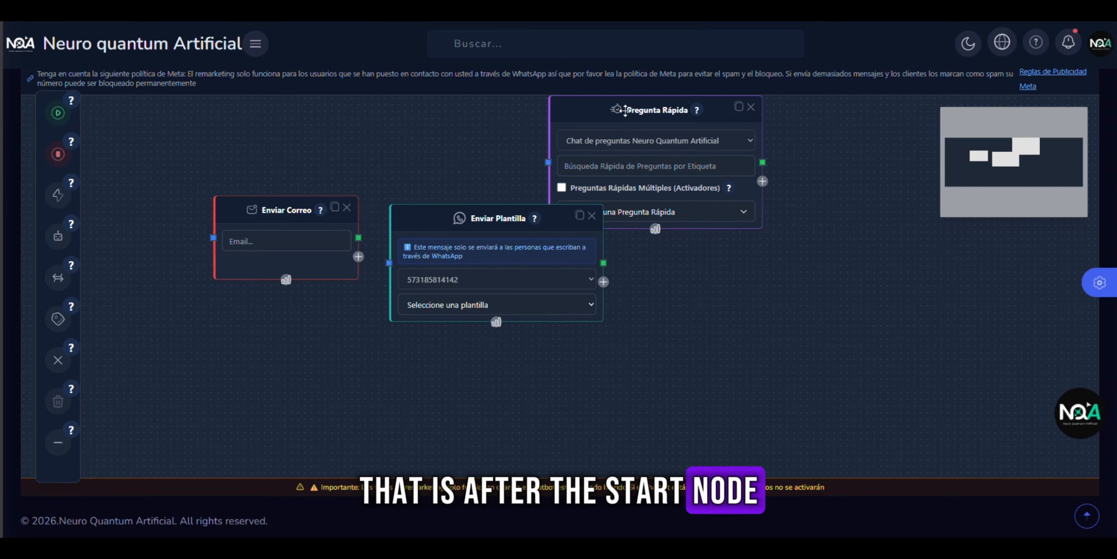
pyautogui.moveTo(625, 109); pyautogui.dragTo(725, 152)
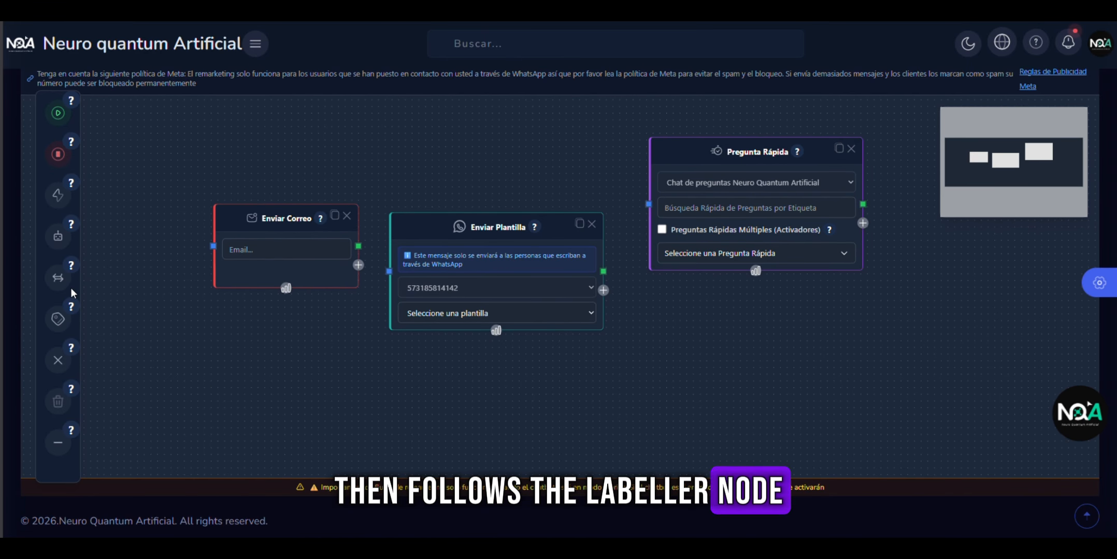
# Add an Enviar Mensaje action node and move the Pregunta Rápida node to its right so all four nodes stand in a row
pyautogui.click(59, 319)
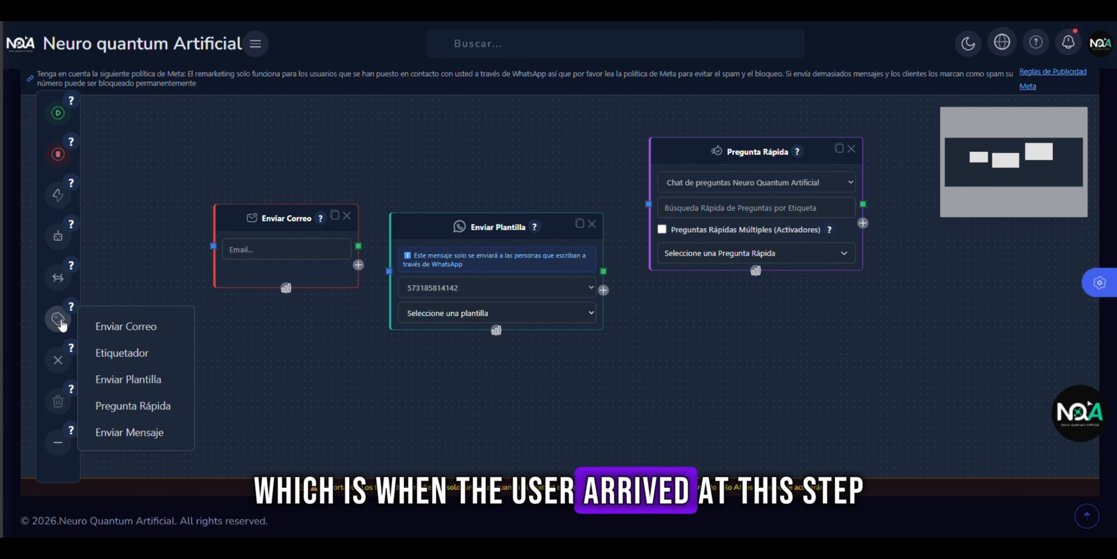
pyautogui.click(132, 432)
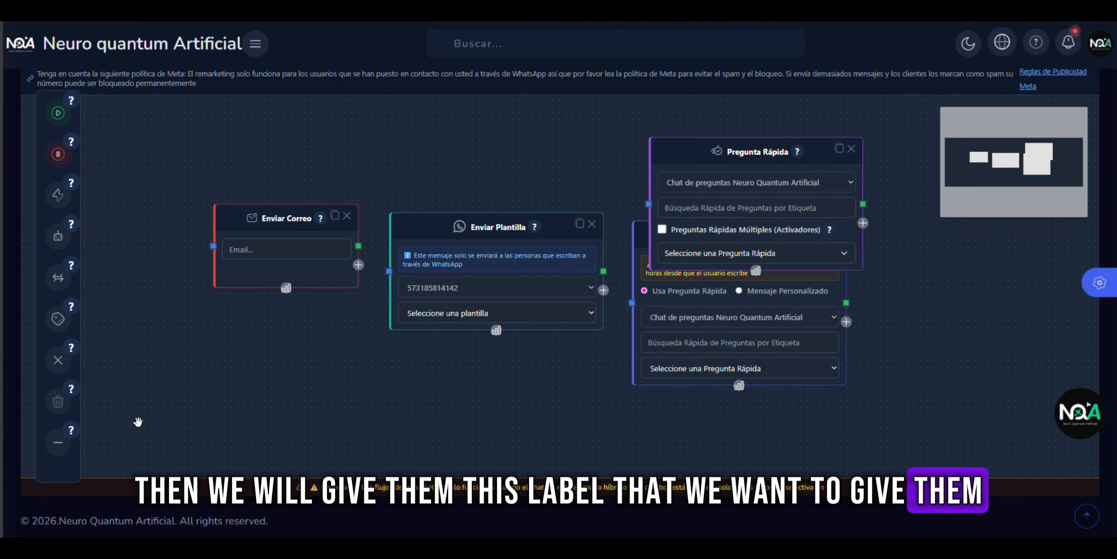
pyautogui.moveTo(735, 136); pyautogui.dragTo(953, 244)
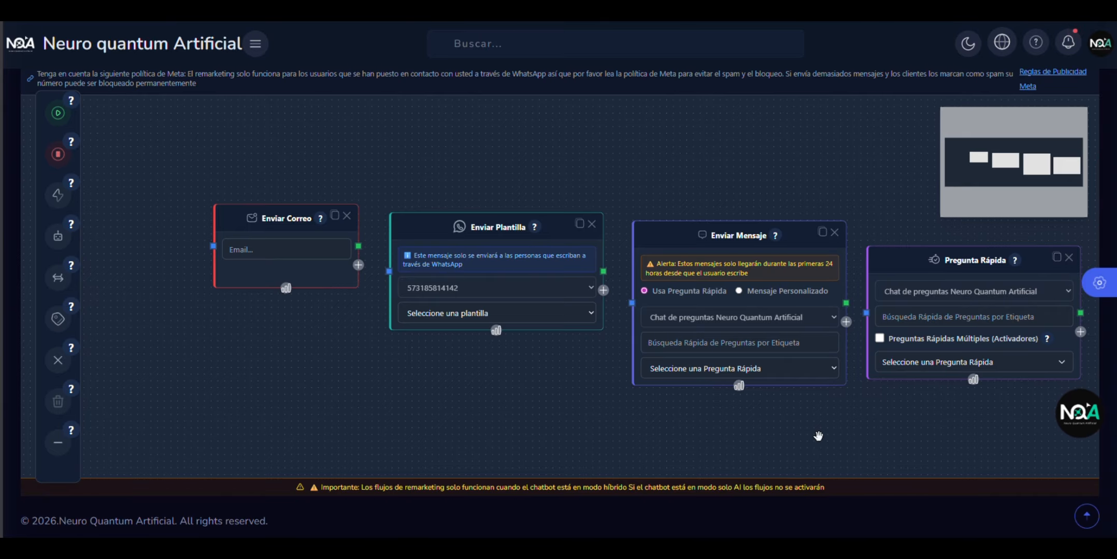
pyautogui.moveTo(817, 437); pyautogui.dragTo(711, 405)
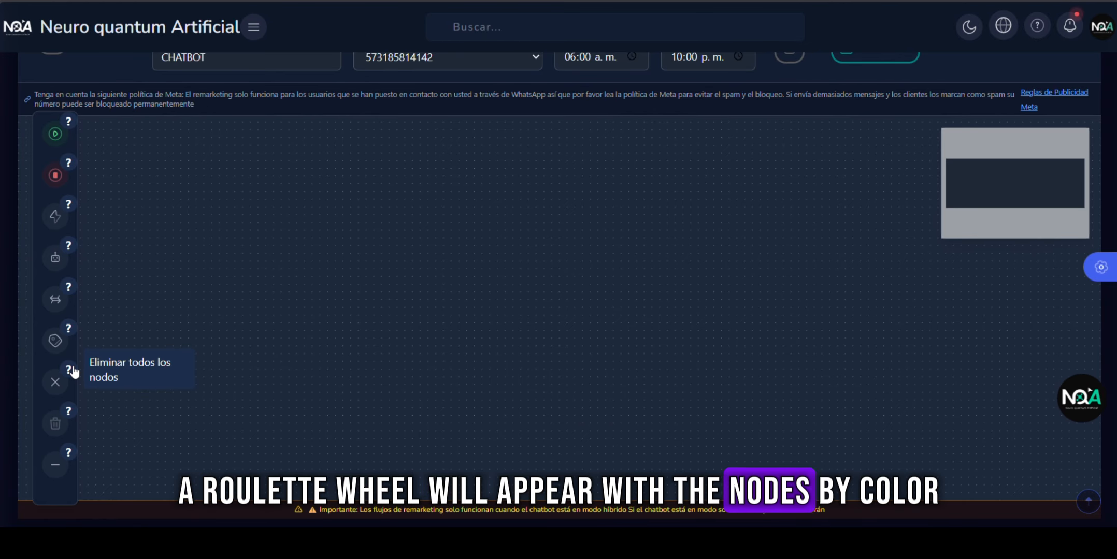
# Add an Iniciar node to the empty canvas and place it in the canvas's upper-left area
pyautogui.moveTo(70, 418)
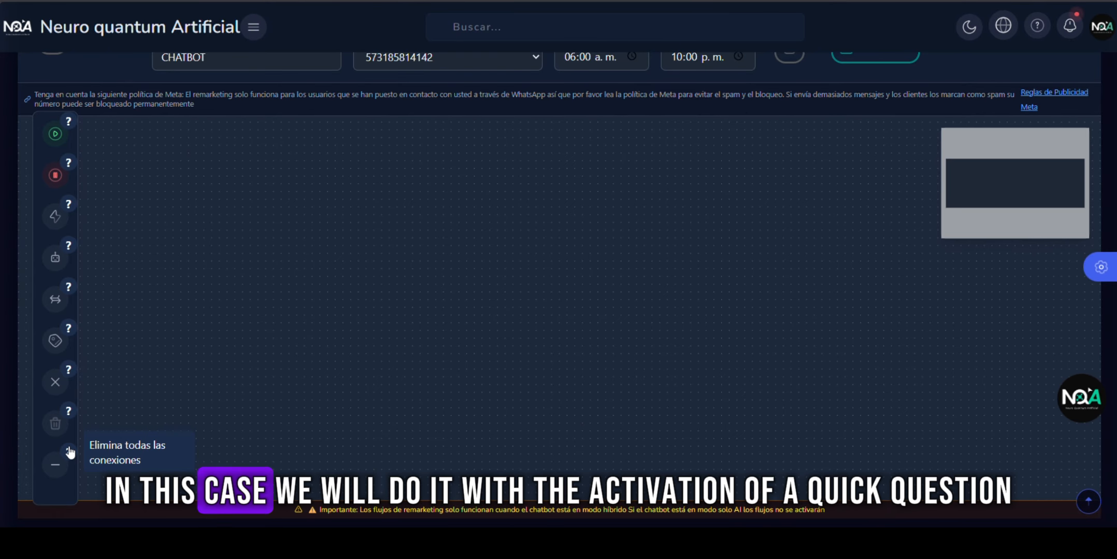
pyautogui.click(56, 134)
pyautogui.moveTo(634, 353); pyautogui.dragTo(189, 192)
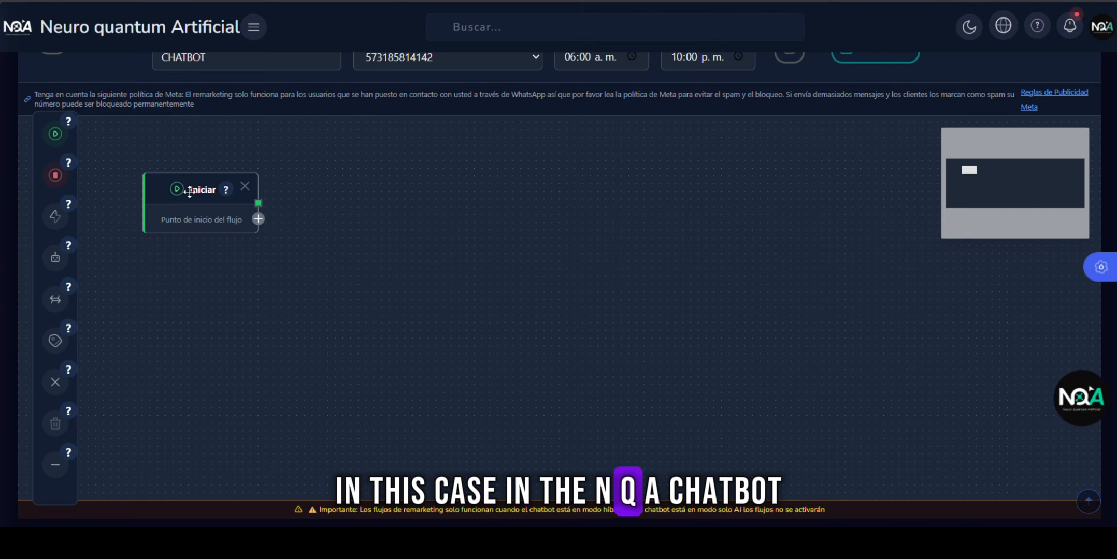
# Add a Pregunta Rápida node to the right of Iniciar and connect Iniciar's output to its input
pyautogui.click(258, 219)
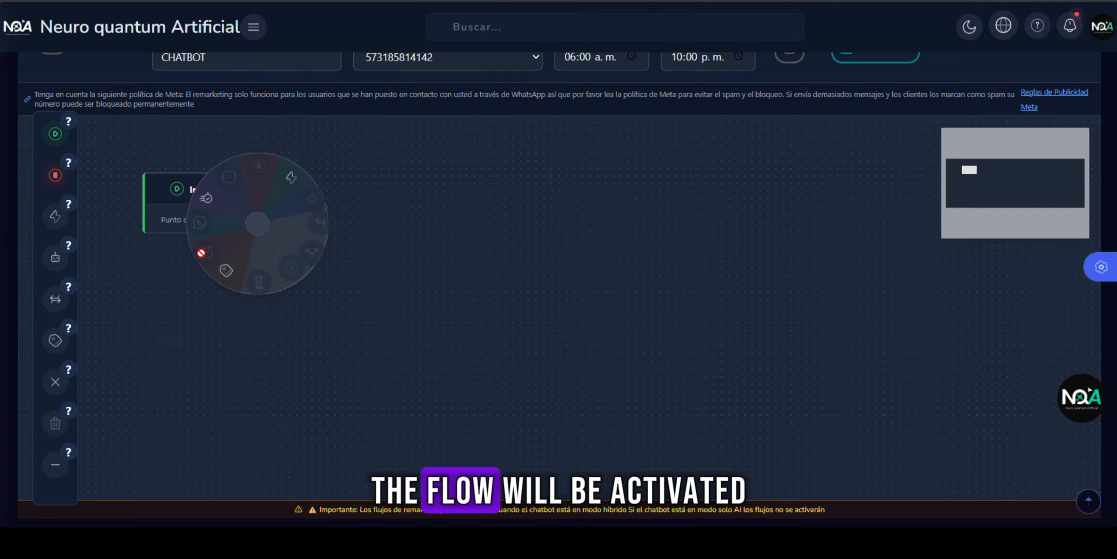
pyautogui.moveTo(475, 174); pyautogui.dragTo(485, 173)
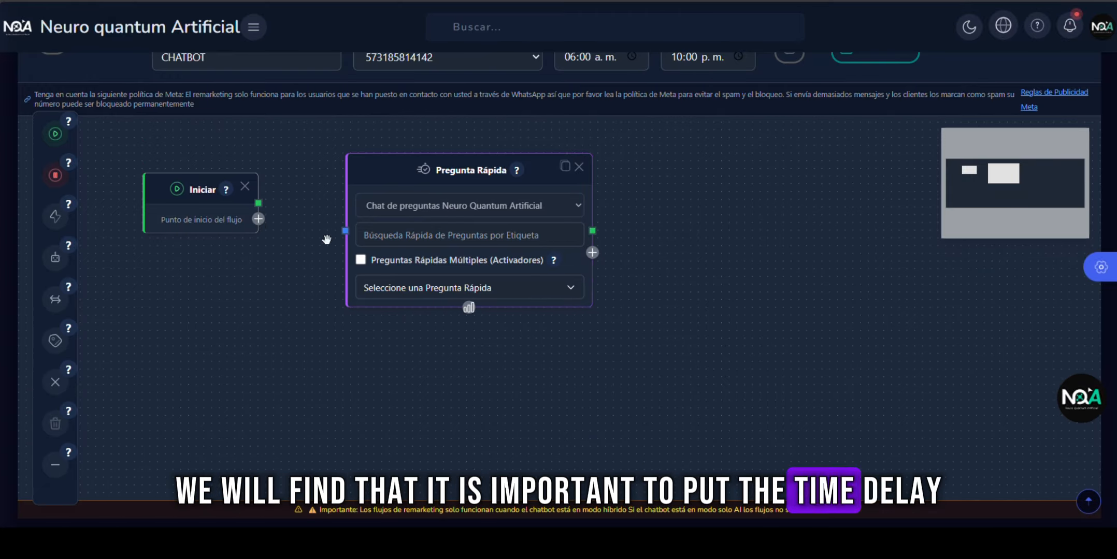
pyautogui.moveTo(257, 203); pyautogui.dragTo(340, 242)
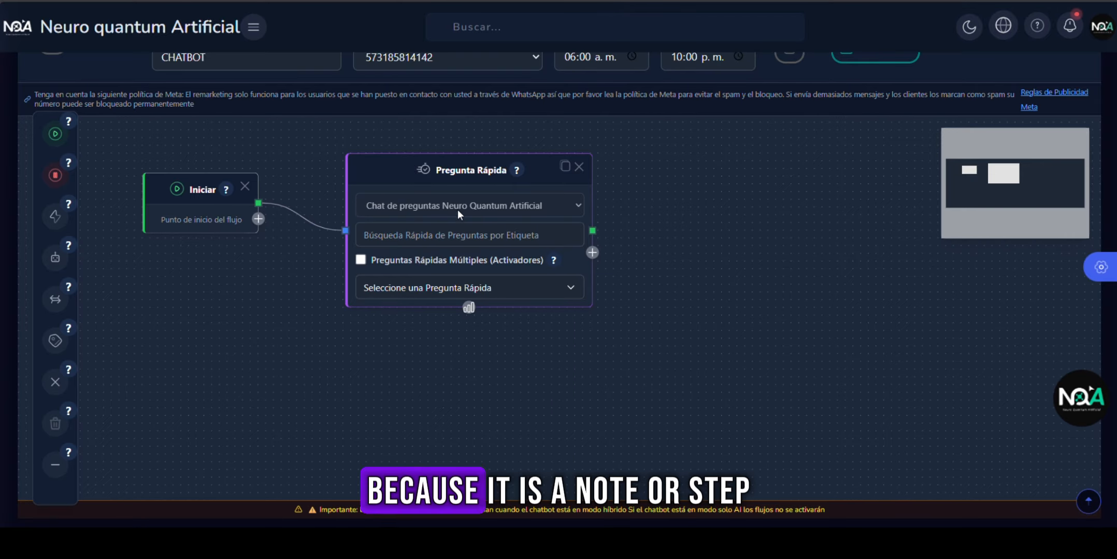
# Choose prueba_flujo_con_etiquetas as the quick question in the Pregunta Rápida node
pyautogui.click(564, 239)
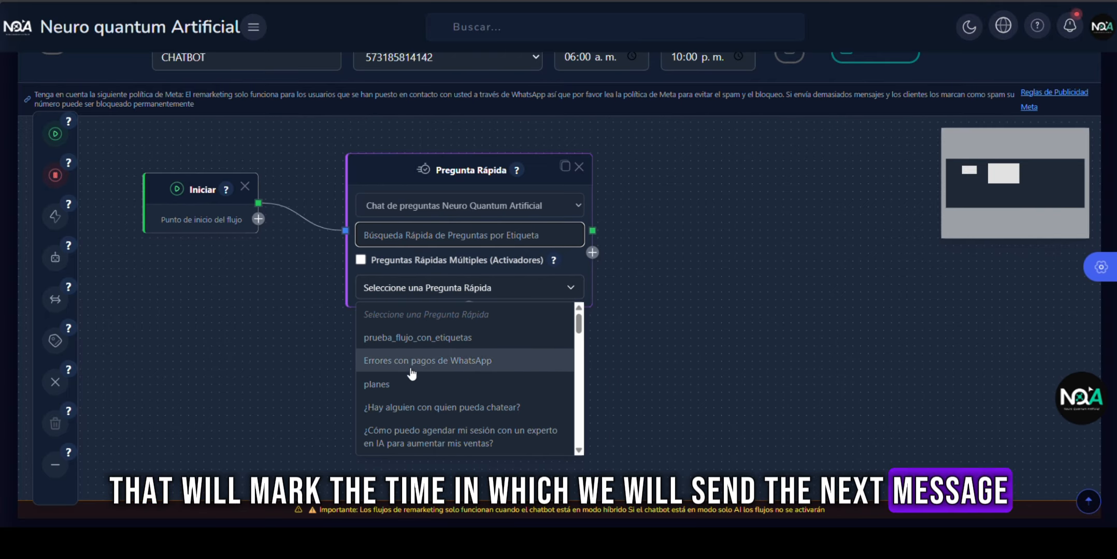
pyautogui.scroll(-5, 415, 384)
pyautogui.scroll(-6, 398, 406)
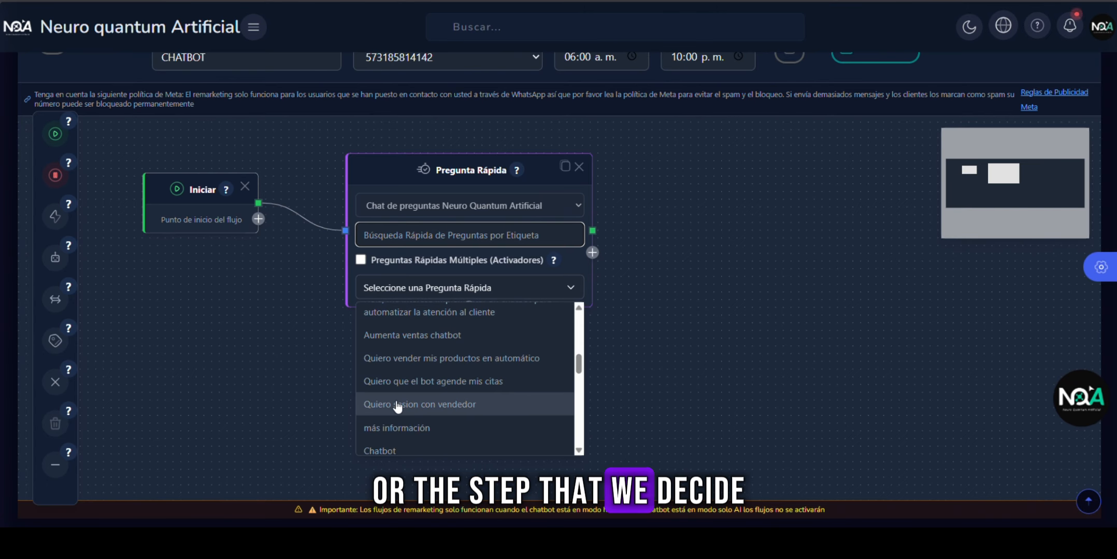
pyautogui.scroll(-2, 397, 405)
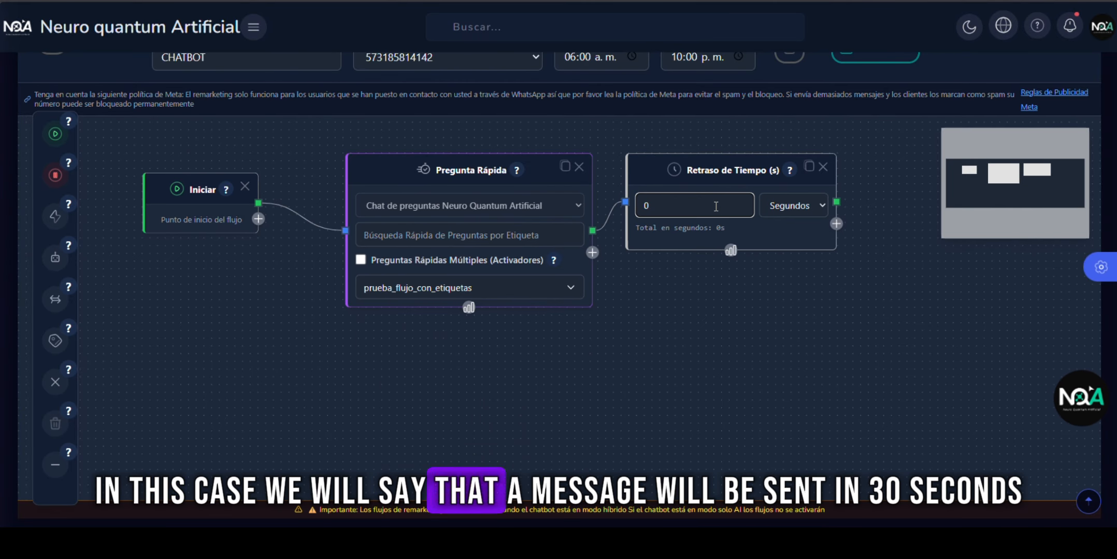
# Place the Retraso de Tiempo node slightly below and right of Pregunta Rápida, and set its delay to 30 seconds
pyautogui.write('20')
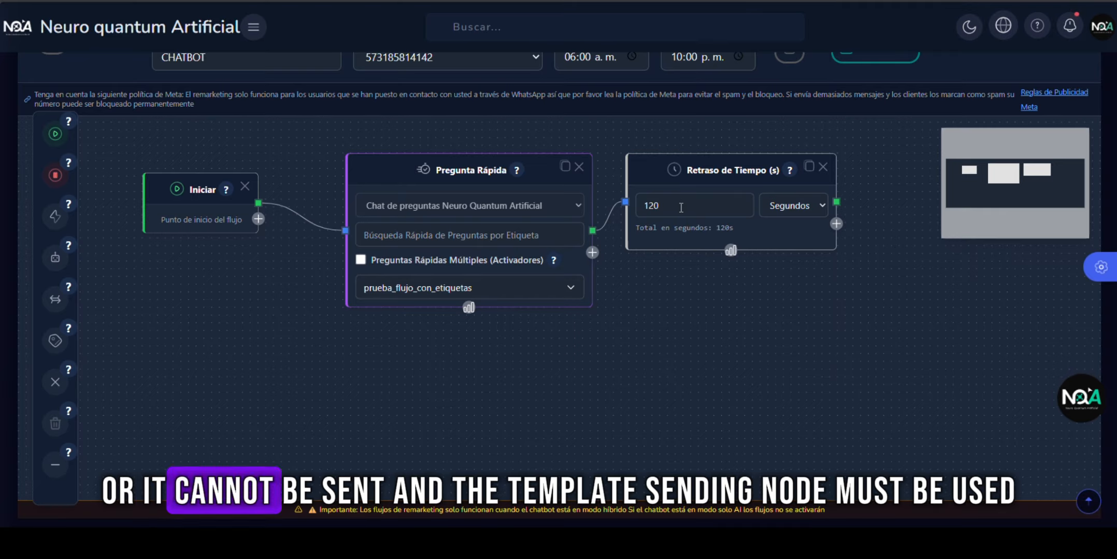
pyautogui.moveTo(677, 209); pyautogui.dragTo(609, 208)
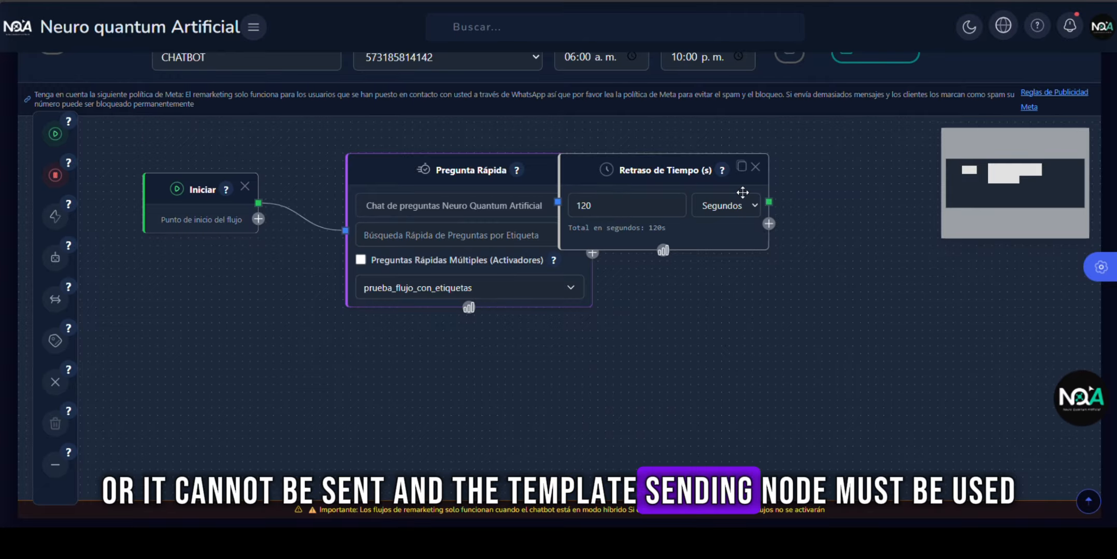
pyautogui.moveTo(653, 171); pyautogui.dragTo(750, 228)
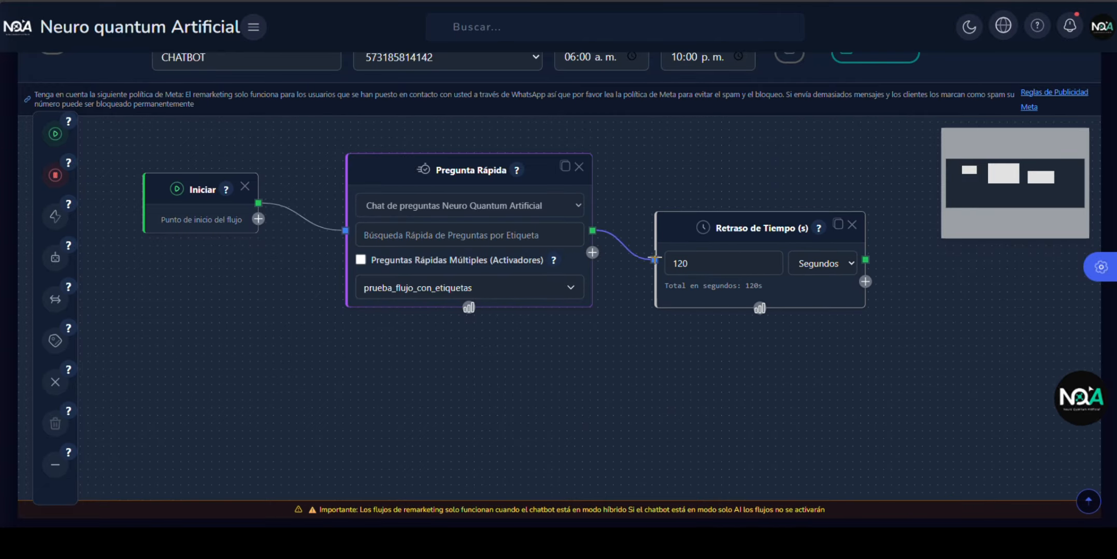
pyautogui.doubleClick(679, 263)
pyautogui.write('30')
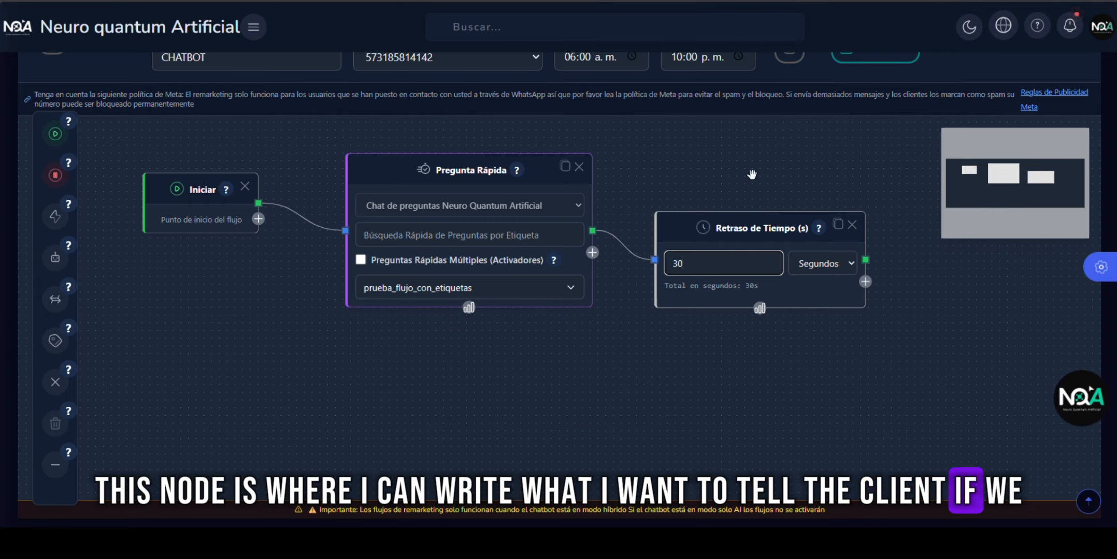
# Add an Enviar Mensaje node connected after Retraso de Tiempo and give it the Mensaje Personalizado text "Que te parece....."
pyautogui.click(864, 283)
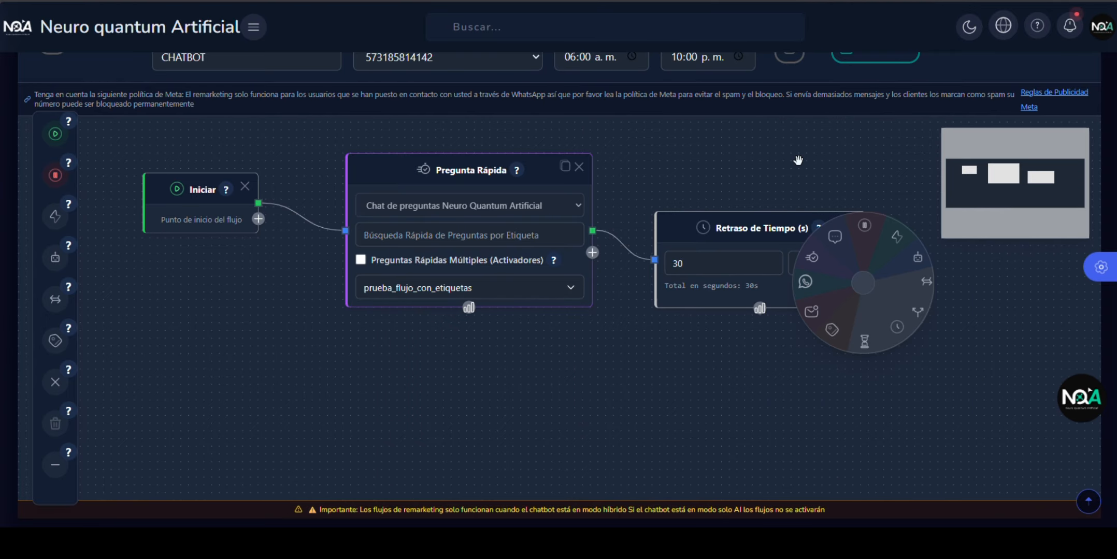
pyautogui.click(835, 237)
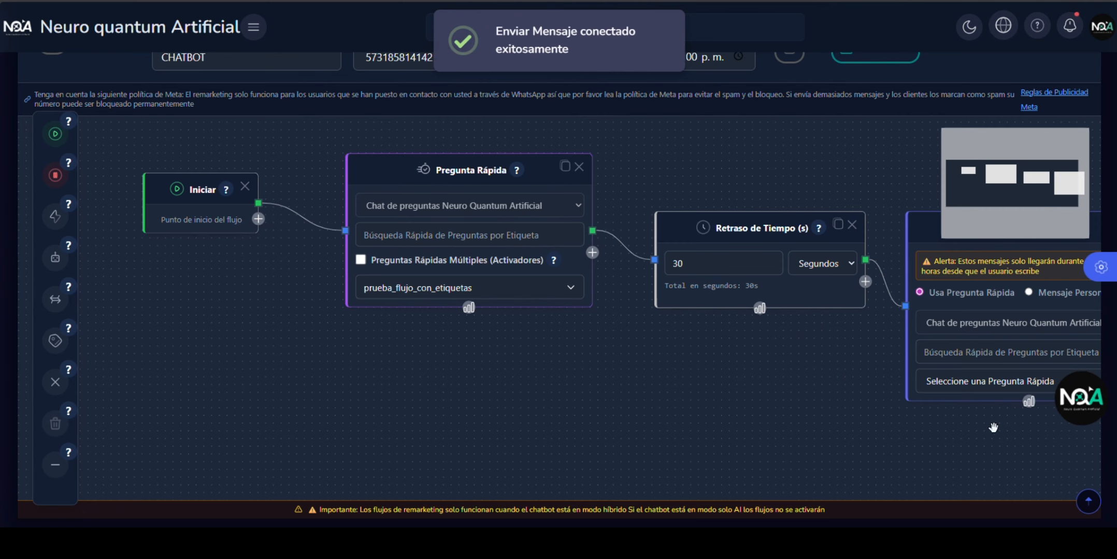
pyautogui.moveTo(919, 433); pyautogui.dragTo(393, 440)
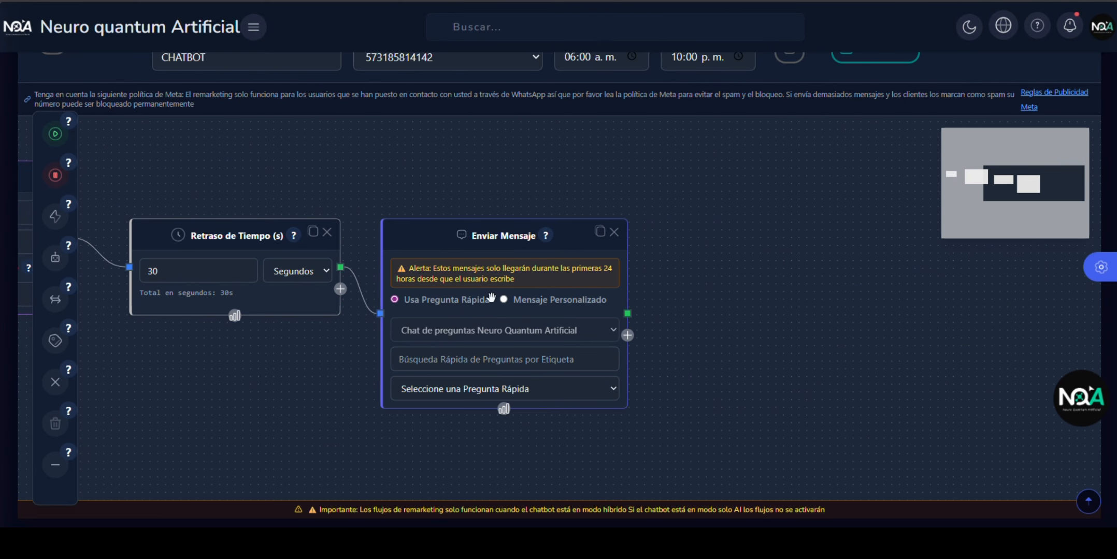
pyautogui.click(503, 300)
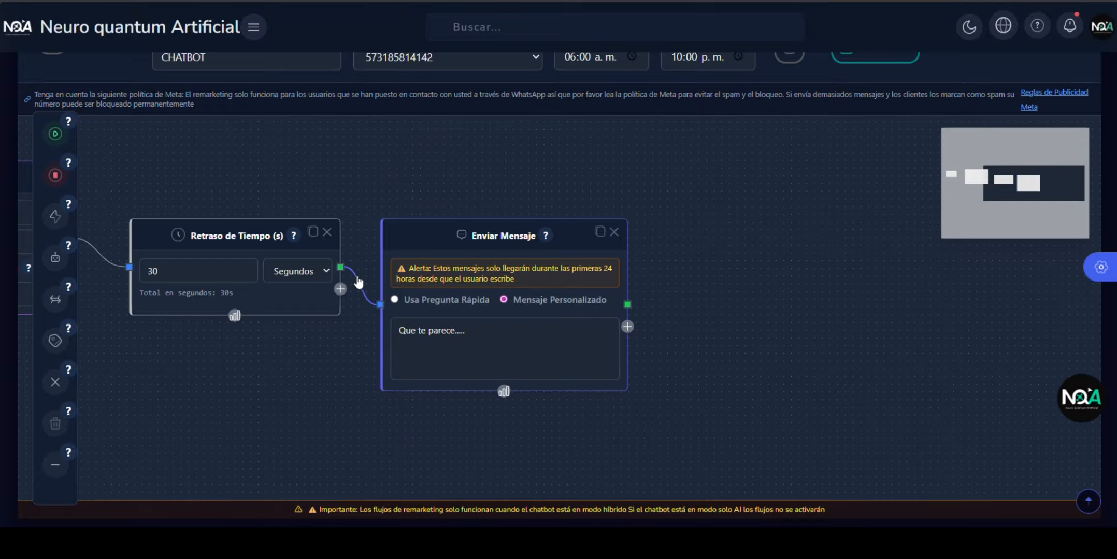
# Delete the connection between the Retraso de Tiempo and Enviar Mensaje nodes
pyautogui.click(54, 430)
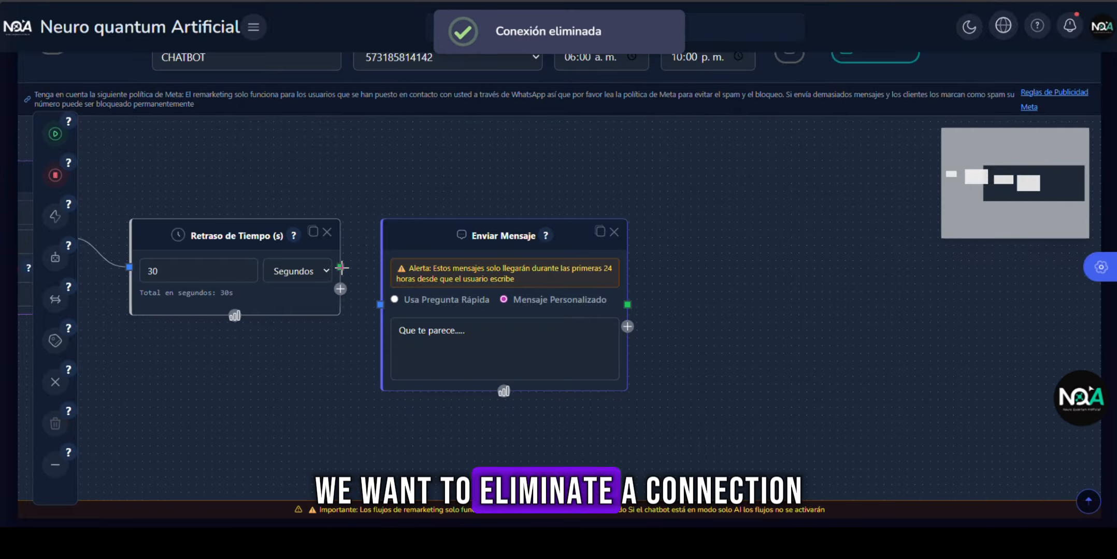
pyautogui.moveTo(320, 362); pyautogui.dragTo(592, 369)
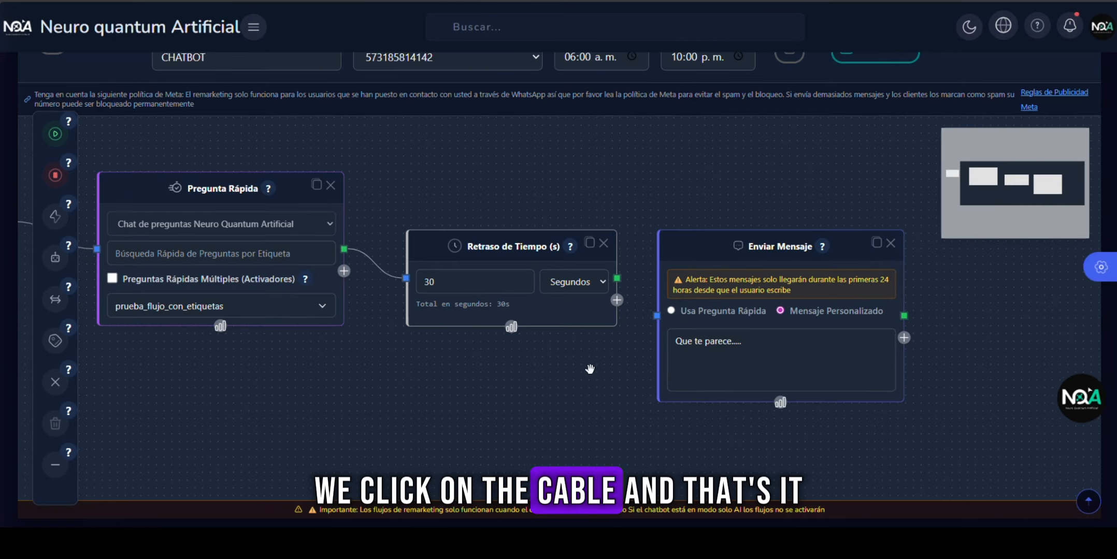
pyautogui.scroll(-5, 588, 369)
pyautogui.scroll(2, 585, 365)
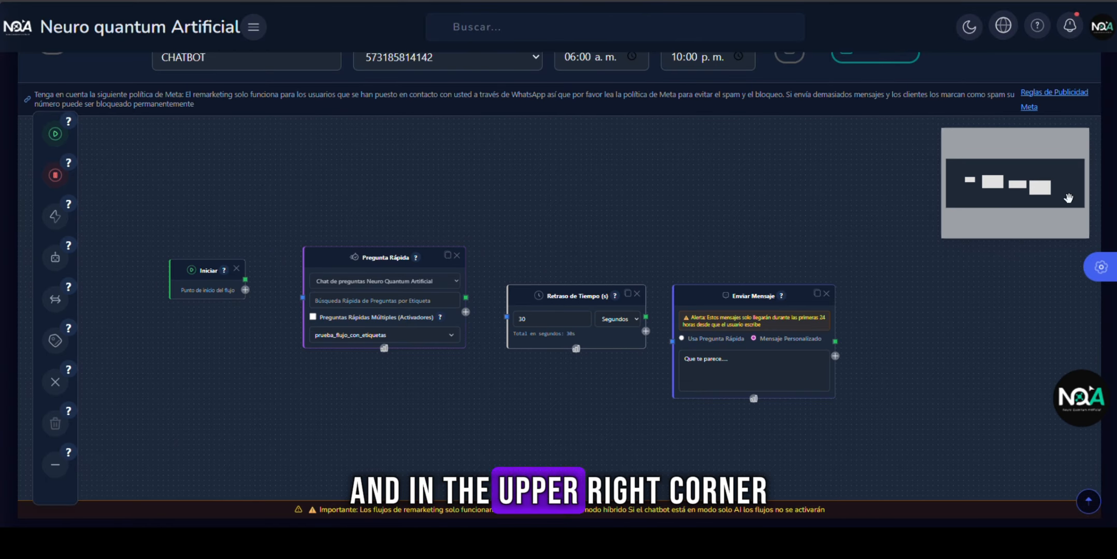
pyautogui.scroll(2, 944, 157)
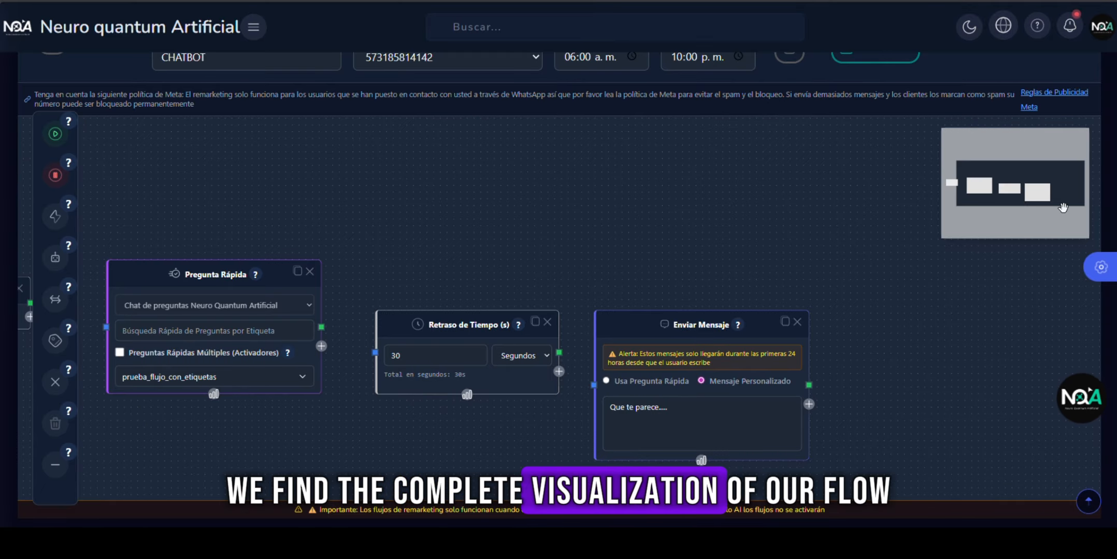
pyautogui.scroll(2, 858, 140)
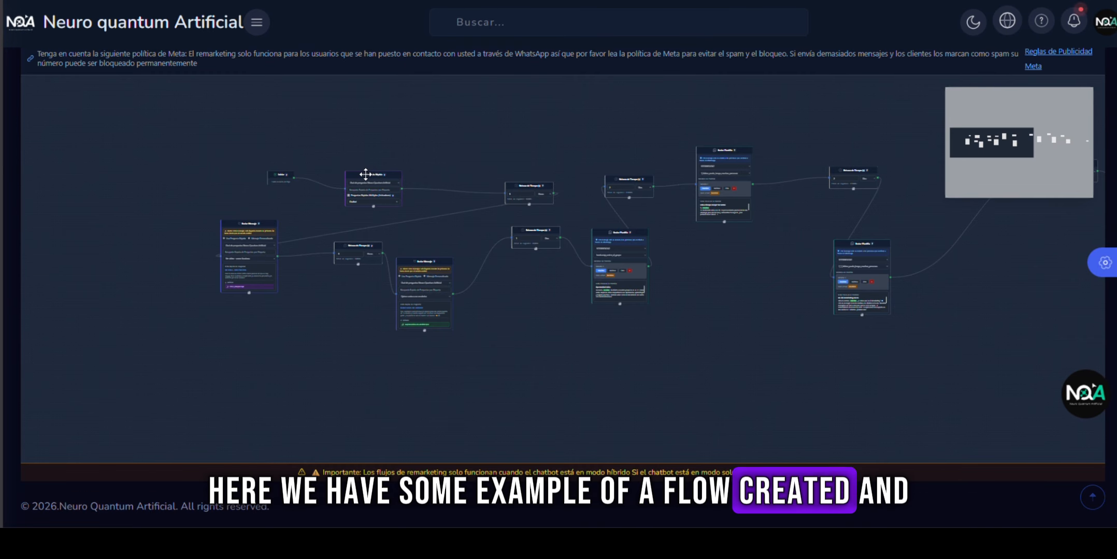
# Examine the example flow from its Iniciar and Pregunta Rápida nodes through the first time delays, messages and WhatsApp templates
pyautogui.scroll(2, 365, 174)
pyautogui.scroll(4, 366, 174)
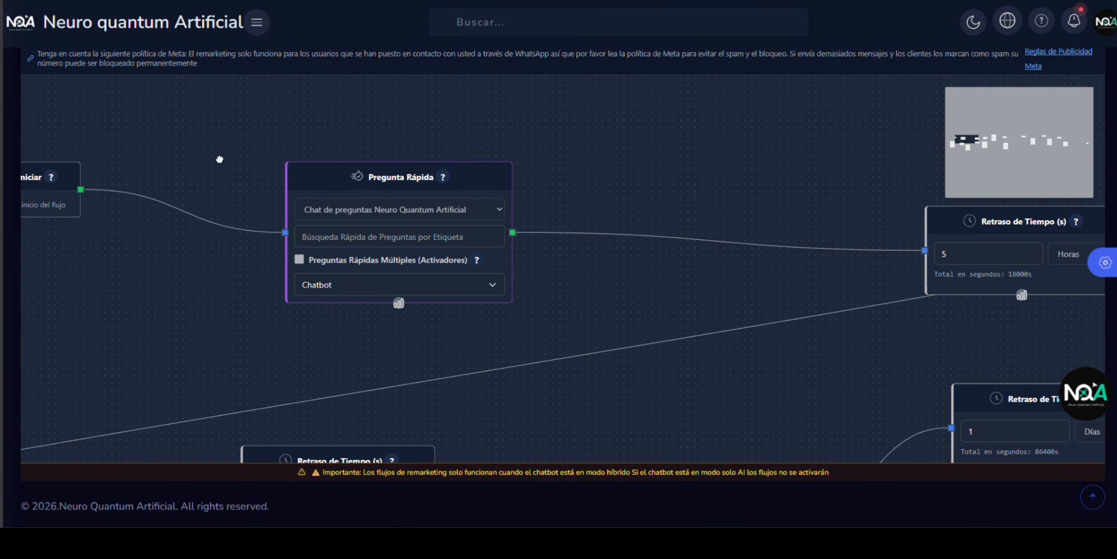
pyautogui.moveTo(220, 159); pyautogui.dragTo(120, 65)
pyautogui.moveTo(758, 255); pyautogui.dragTo(775, 115)
pyautogui.moveTo(673, 161); pyautogui.dragTo(746, 71)
pyautogui.moveTo(873, 324); pyautogui.dragTo(276, 409)
pyautogui.moveTo(594, 335); pyautogui.dragTo(288, 219)
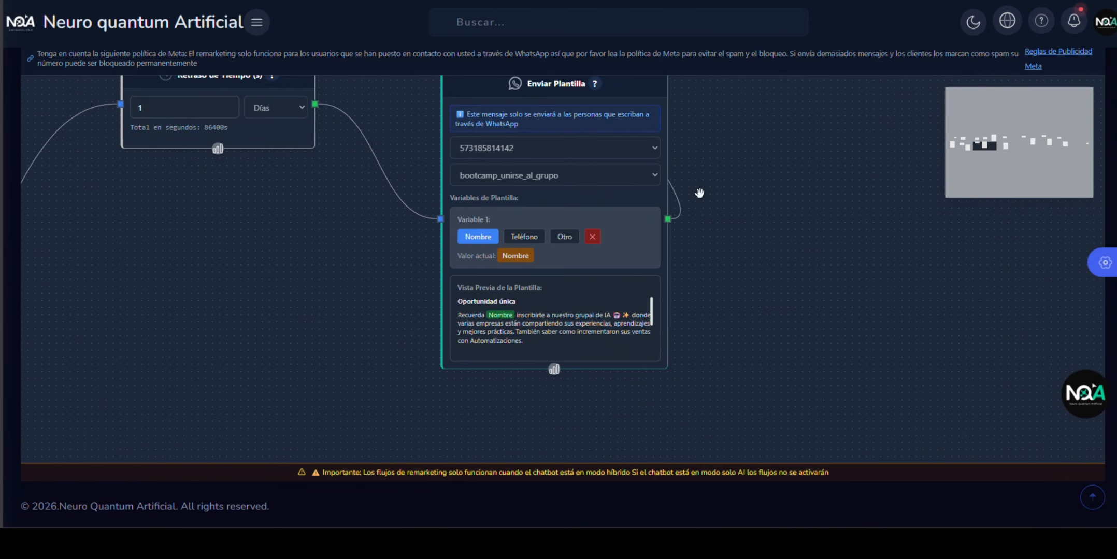
pyautogui.moveTo(801, 160); pyautogui.dragTo(720, 390)
pyautogui.moveTo(764, 315); pyautogui.dragTo(501, 133)
pyautogui.moveTo(525, 301); pyautogui.dragTo(346, 90)
pyautogui.moveTo(763, 359); pyautogui.dragTo(406, 463)
pyautogui.moveTo(775, 282); pyautogui.dragTo(616, 424)
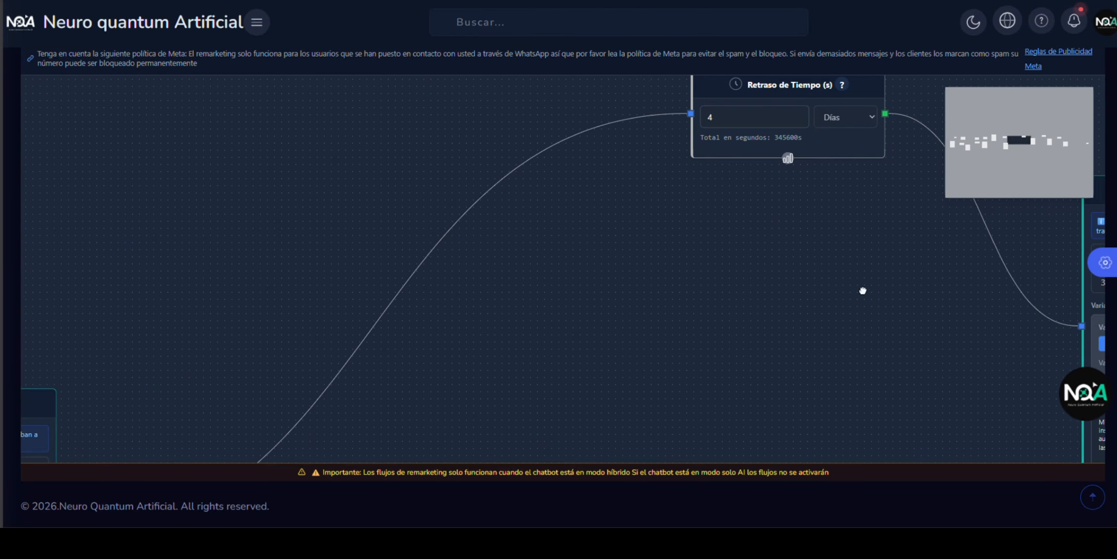
# Follow the example flow's remaining delays and templates to the Fin node, and review the overall layout back to the start
pyautogui.moveTo(793, 292); pyautogui.dragTo(313, 244)
pyautogui.moveTo(916, 298); pyautogui.dragTo(404, 285)
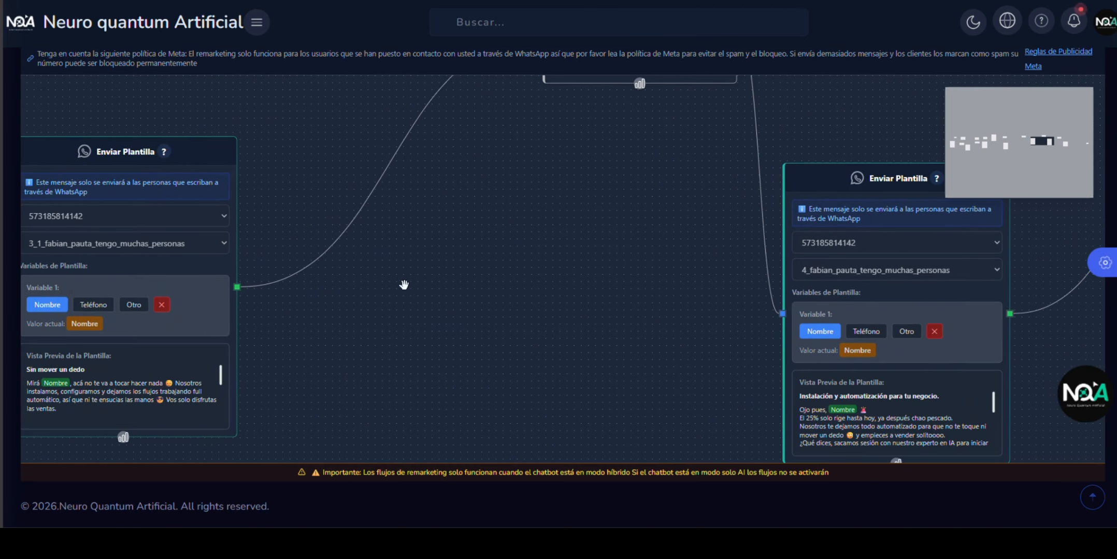
pyautogui.moveTo(700, 276); pyautogui.dragTo(286, 117)
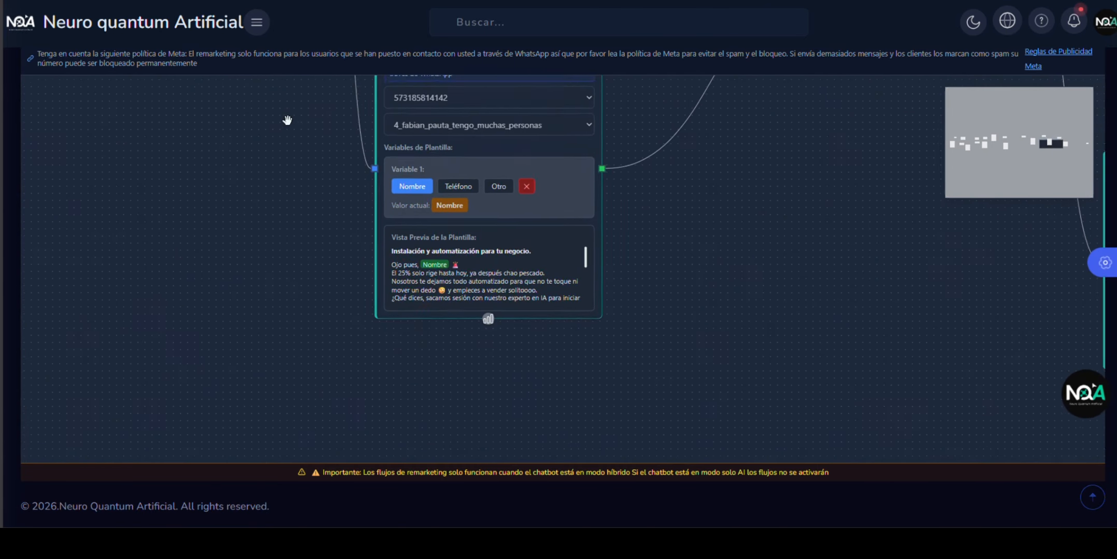
pyautogui.moveTo(1010, 212); pyautogui.dragTo(424, 185)
pyautogui.moveTo(778, 285); pyautogui.dragTo(406, 324)
pyautogui.moveTo(756, 315); pyautogui.dragTo(480, 315)
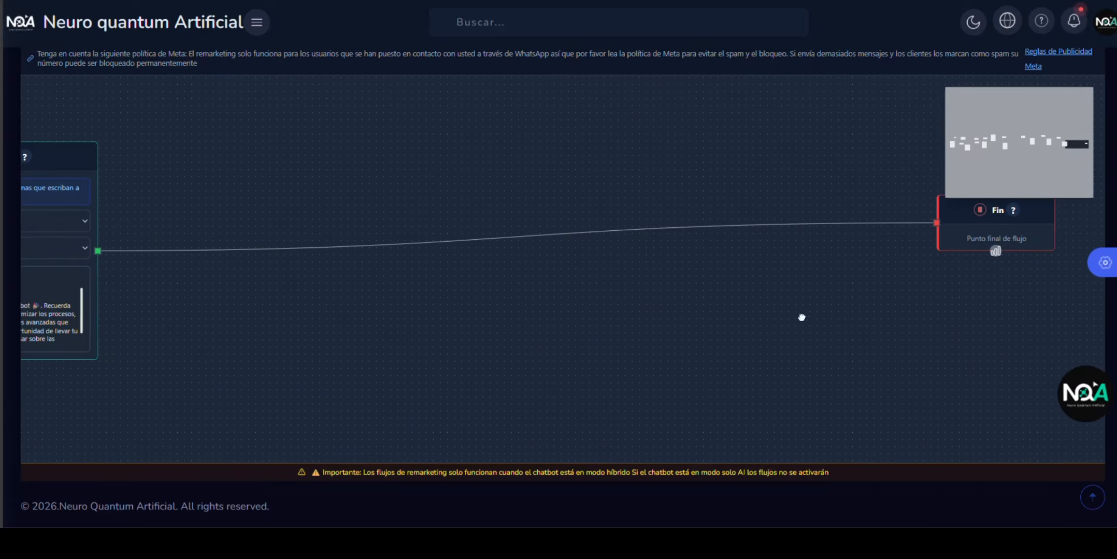
pyautogui.moveTo(802, 317); pyautogui.dragTo(578, 346)
pyautogui.scroll(-5, 595, 299)
pyautogui.moveTo(428, 349); pyautogui.dragTo(805, 324)
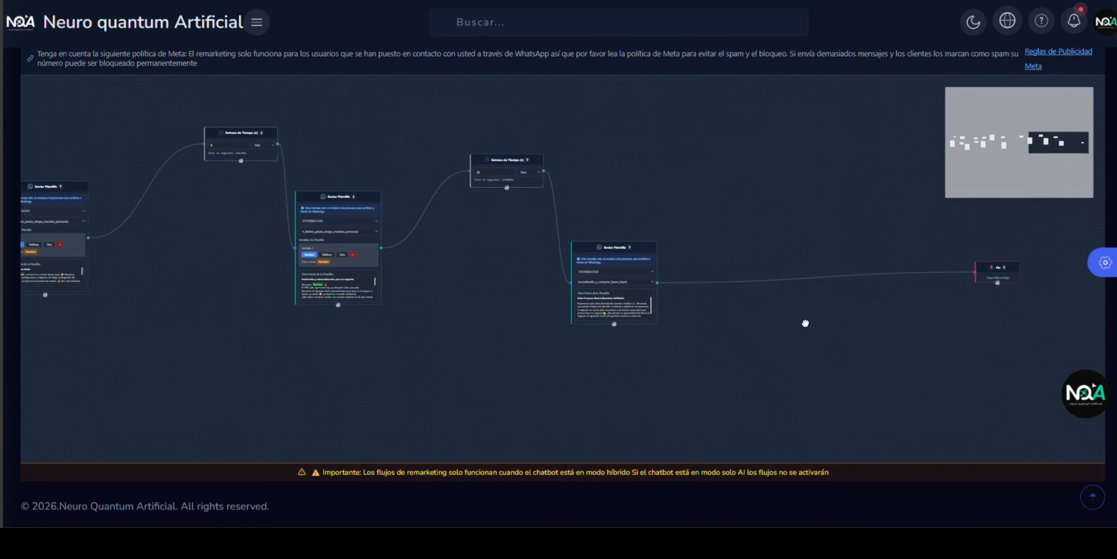
pyautogui.scroll(-3, 804, 323)
pyautogui.moveTo(449, 336); pyautogui.dragTo(763, 325)
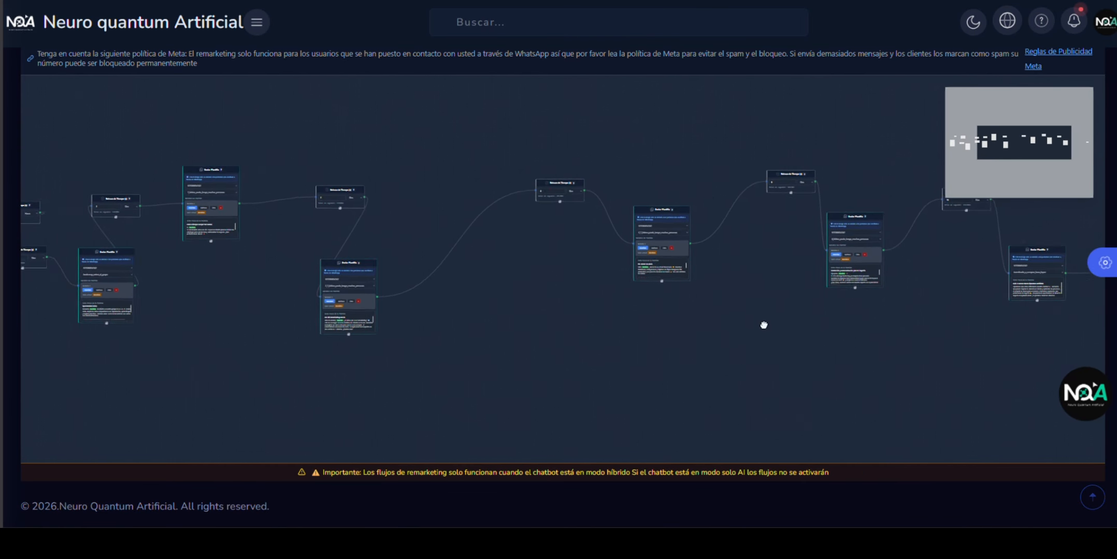
pyautogui.moveTo(501, 322); pyautogui.dragTo(813, 325)
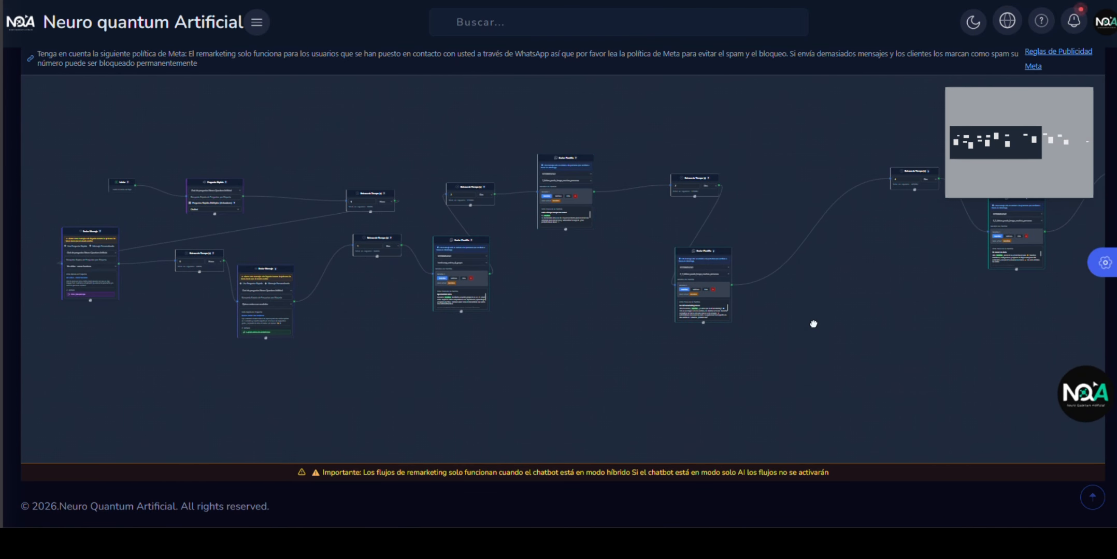